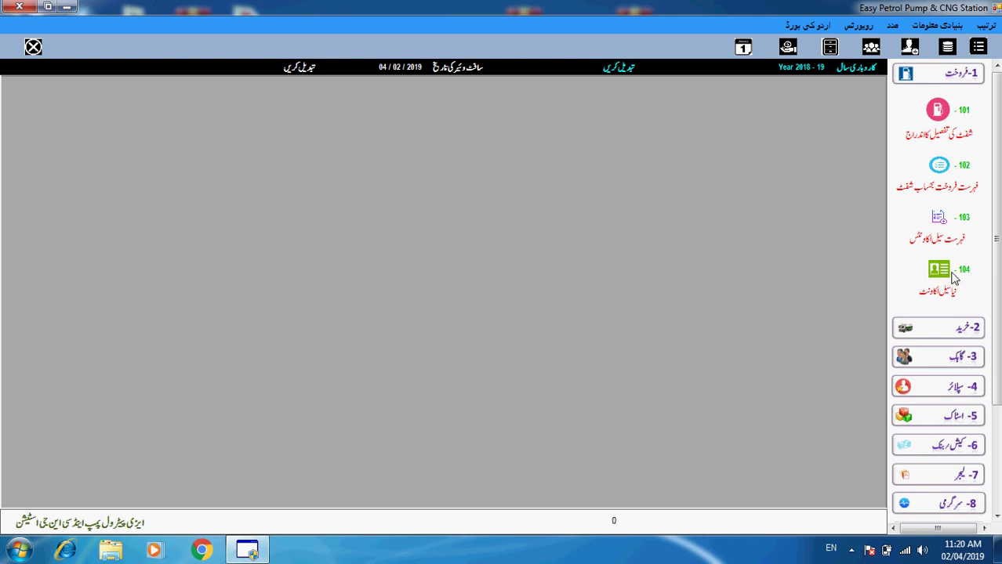
- Go to page 104 to show a blank new sale account form dated 04/02/2019
click(967, 274)
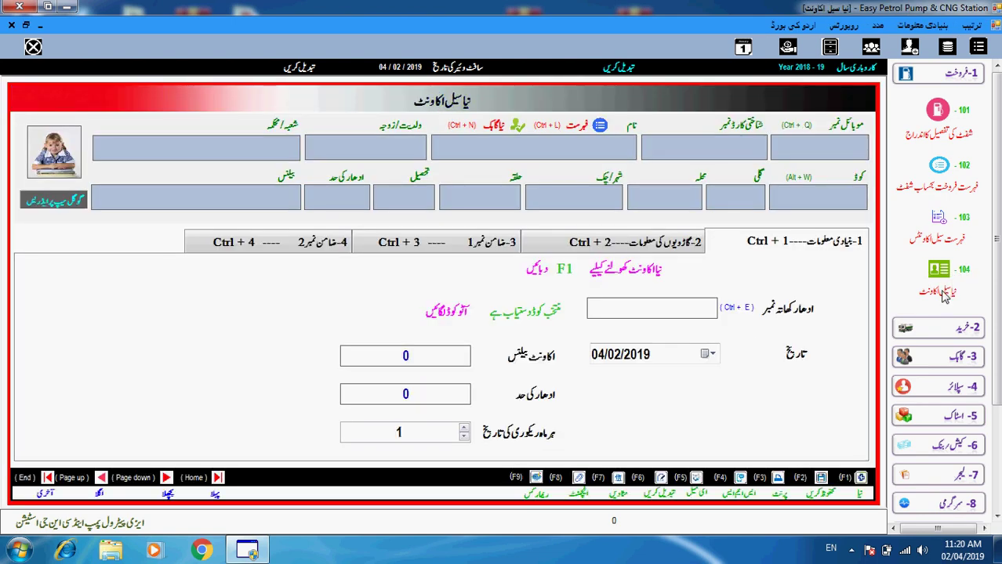
click(947, 293)
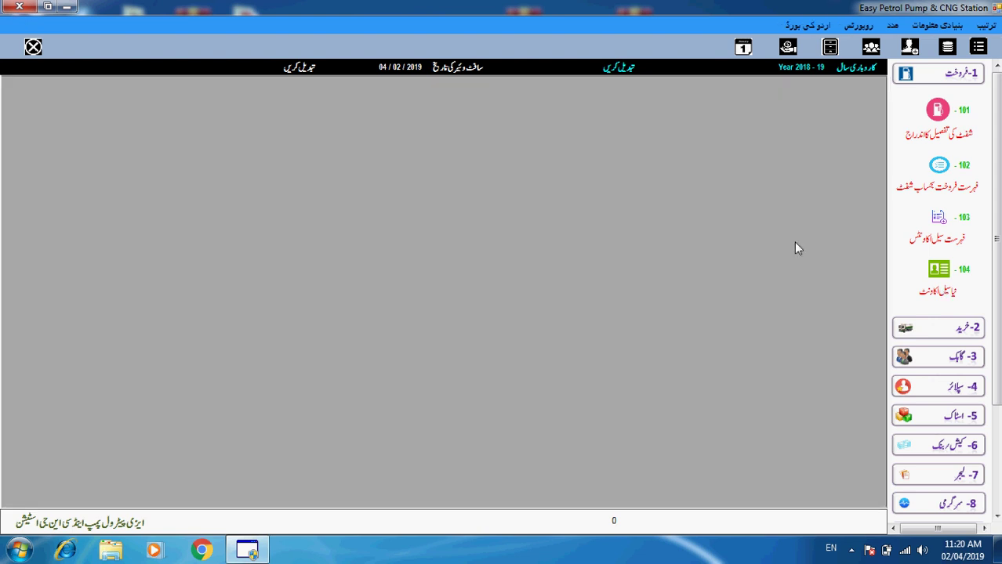
key(alt+g)
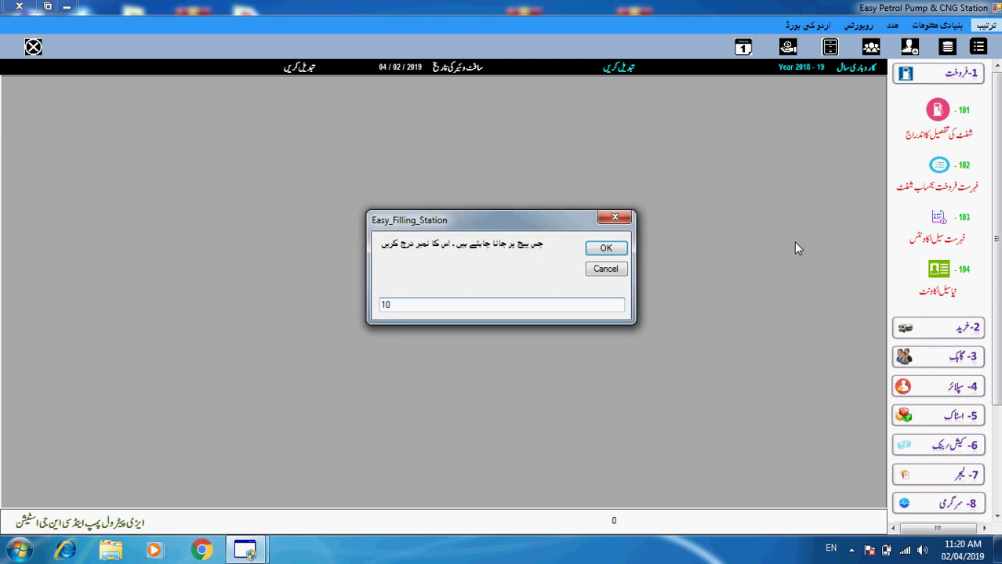
key(Return)
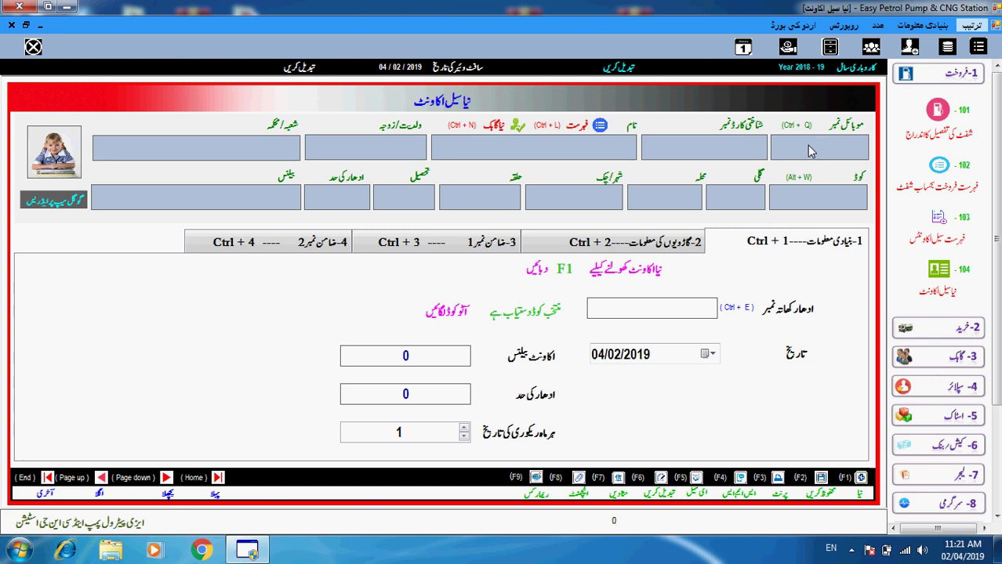
- Search existing customers by mobile number '03' and ID card '3'
text(03)
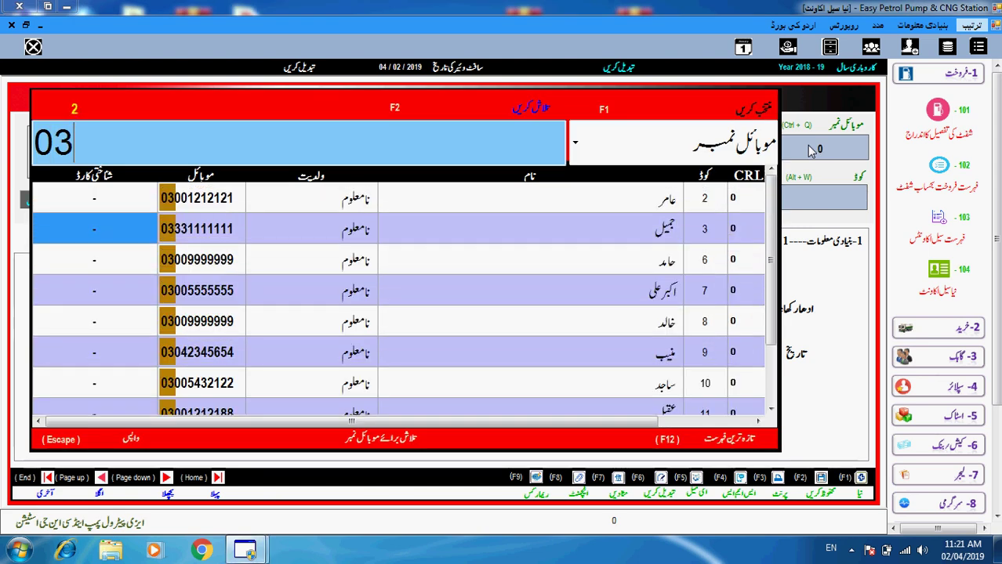
key(Escape)
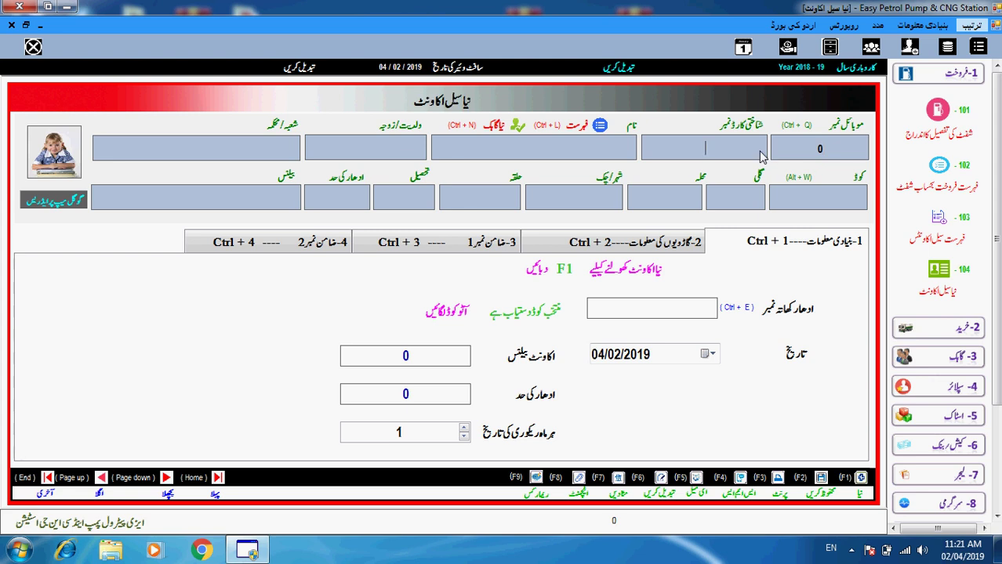
text(3)
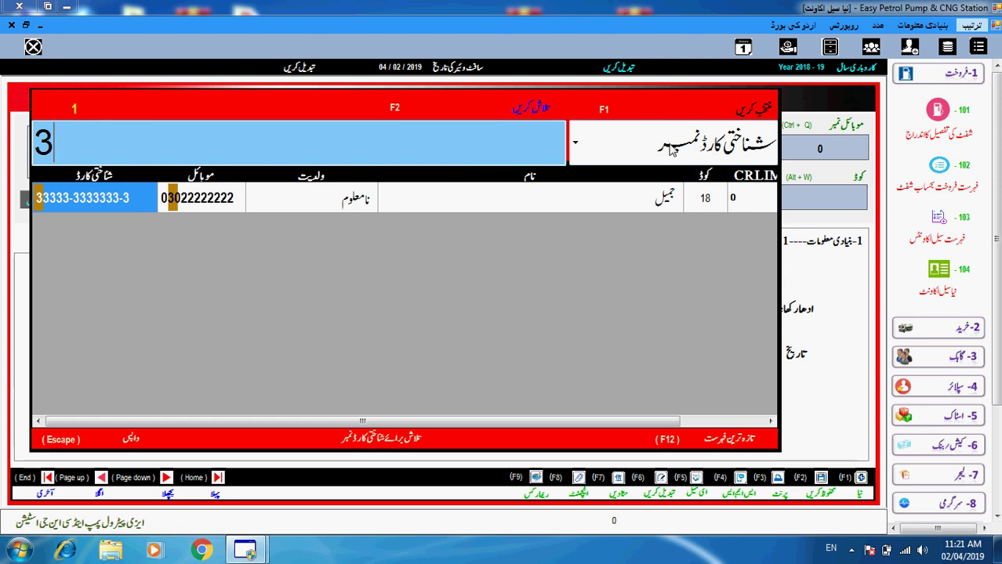
key(Escape)
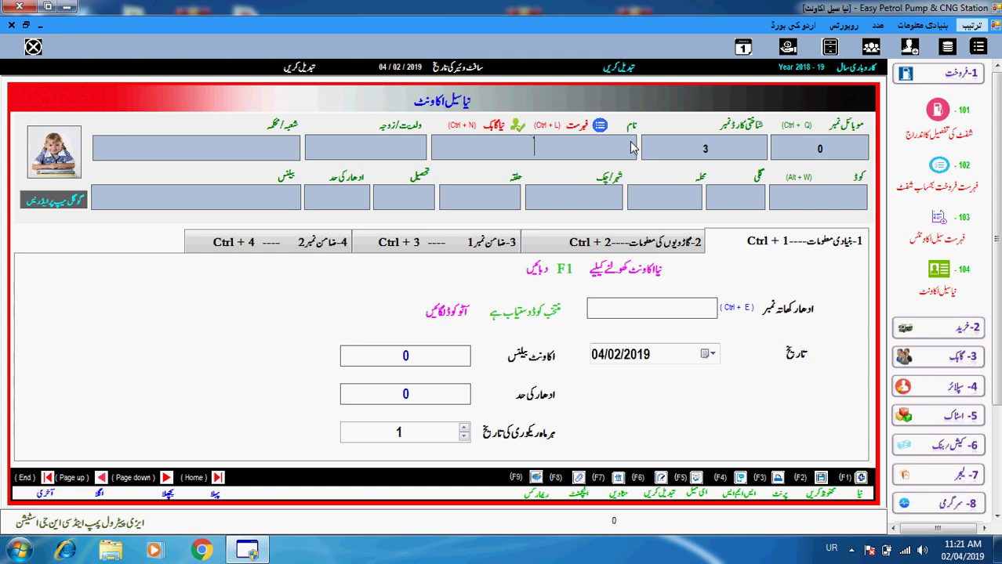
- Search customers by name, then request adding a new customer
click(634, 147)
text(عا)
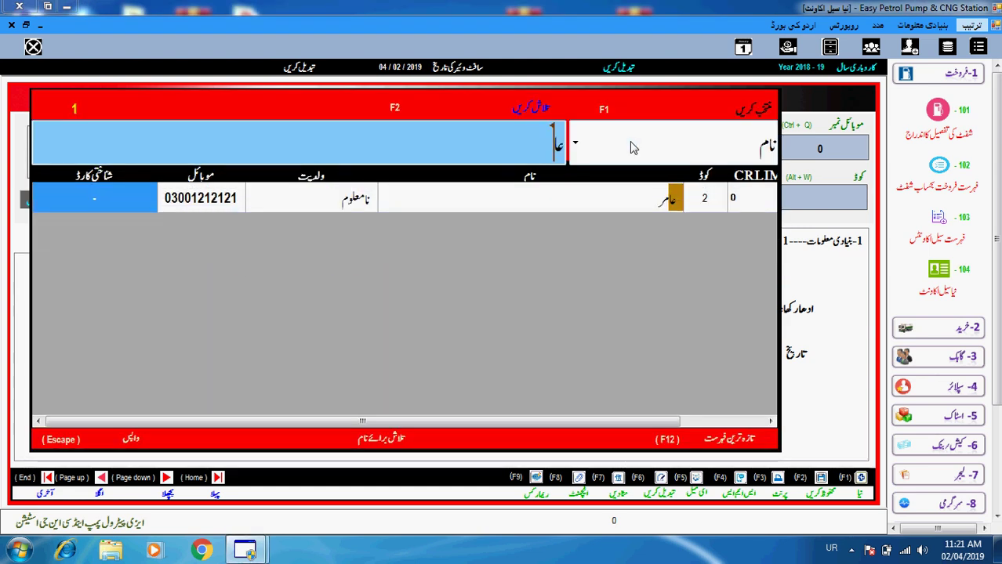
key(BackSpace)
key(BackSpace)
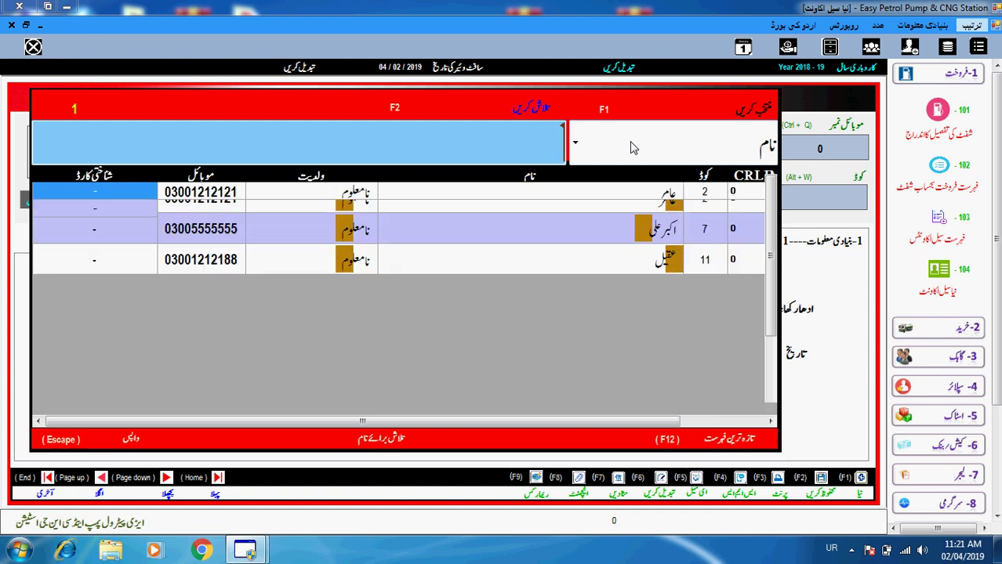
key(Escape)
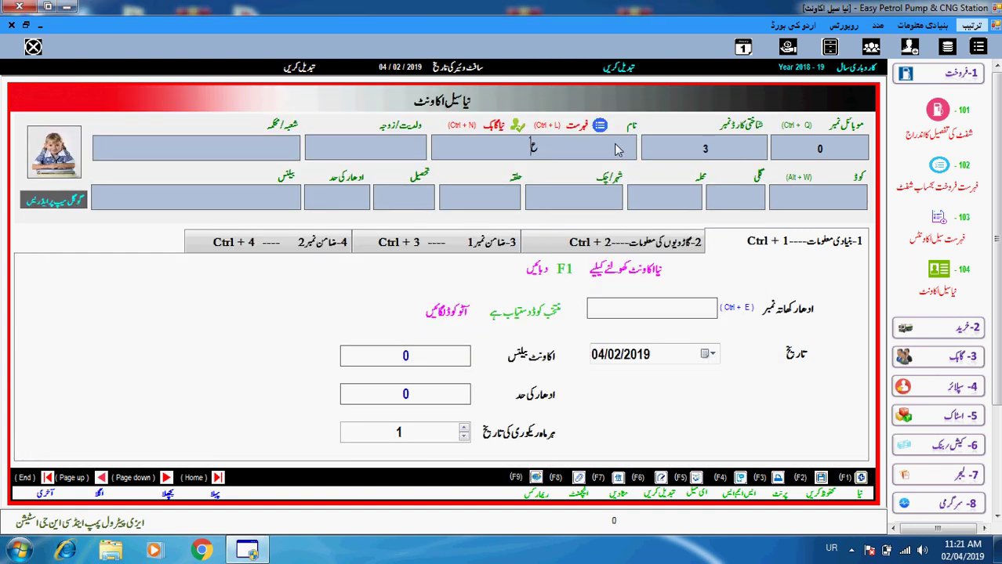
double_click(527, 153)
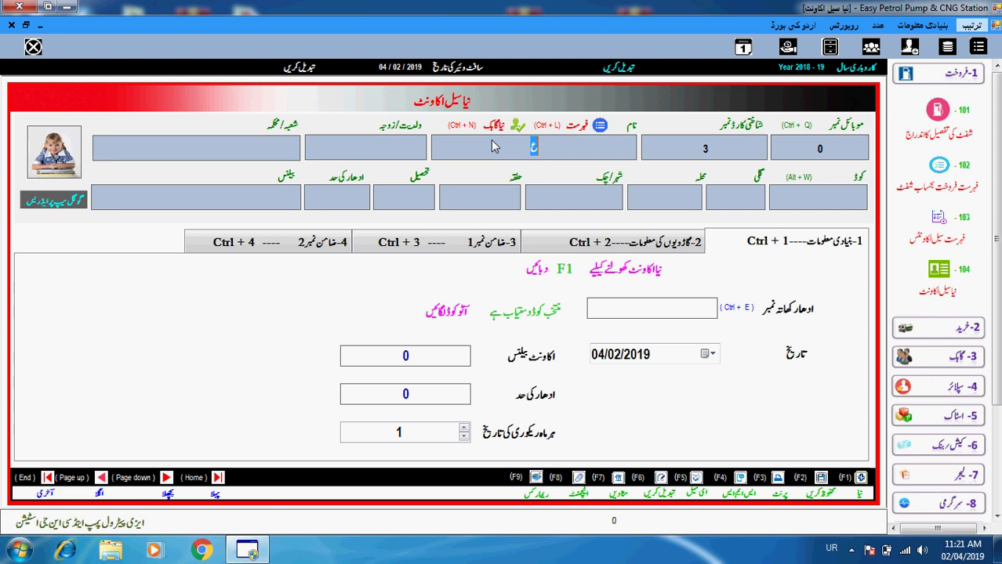
key(Return)
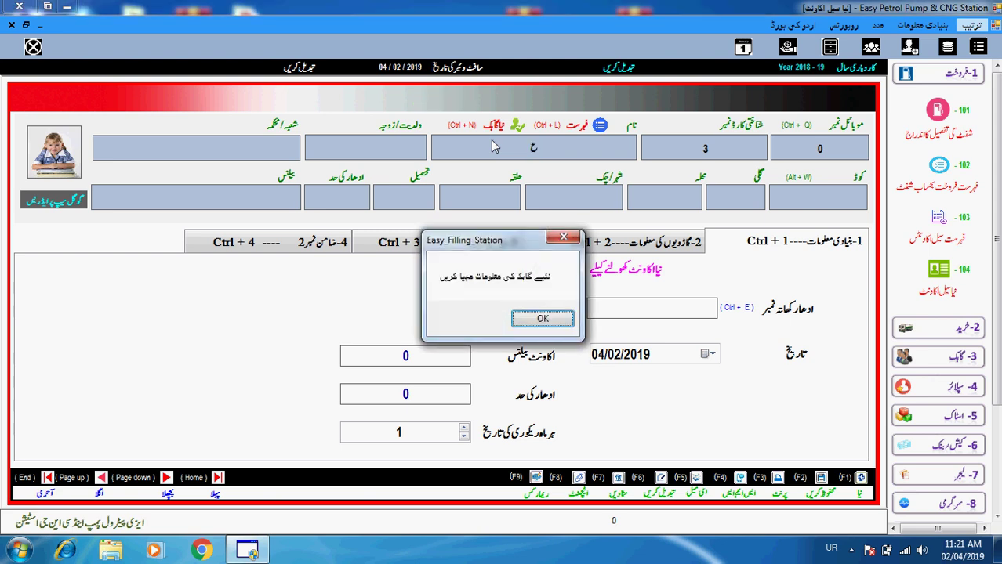
- Start customer 20, enter the customer's mobile number, and begin typing the name
key(Return)
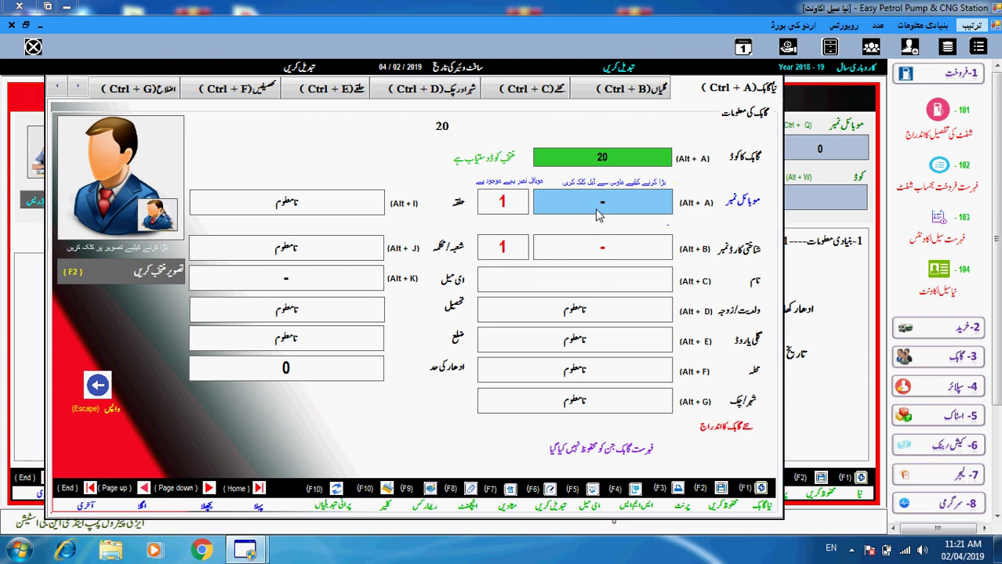
double_click(637, 209)
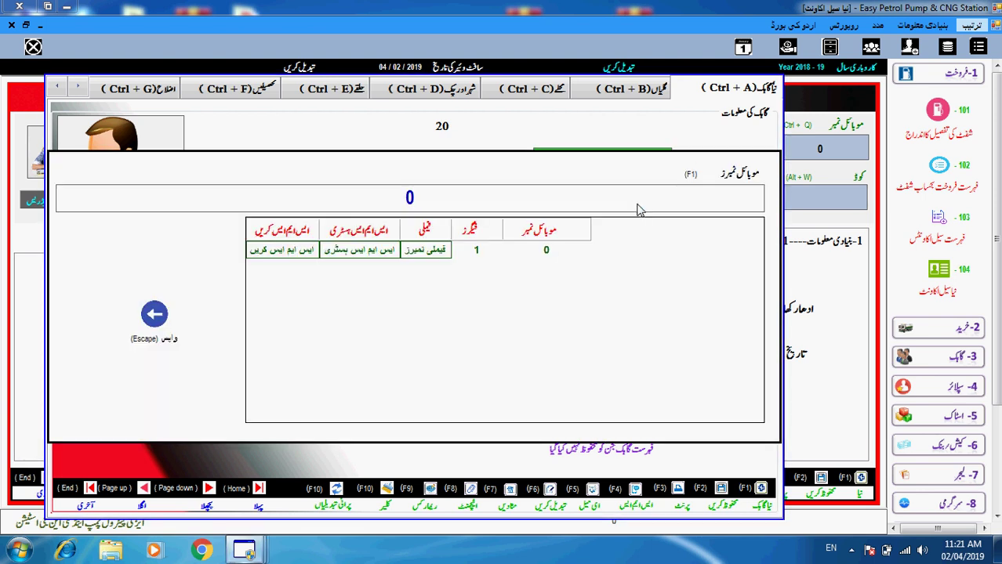
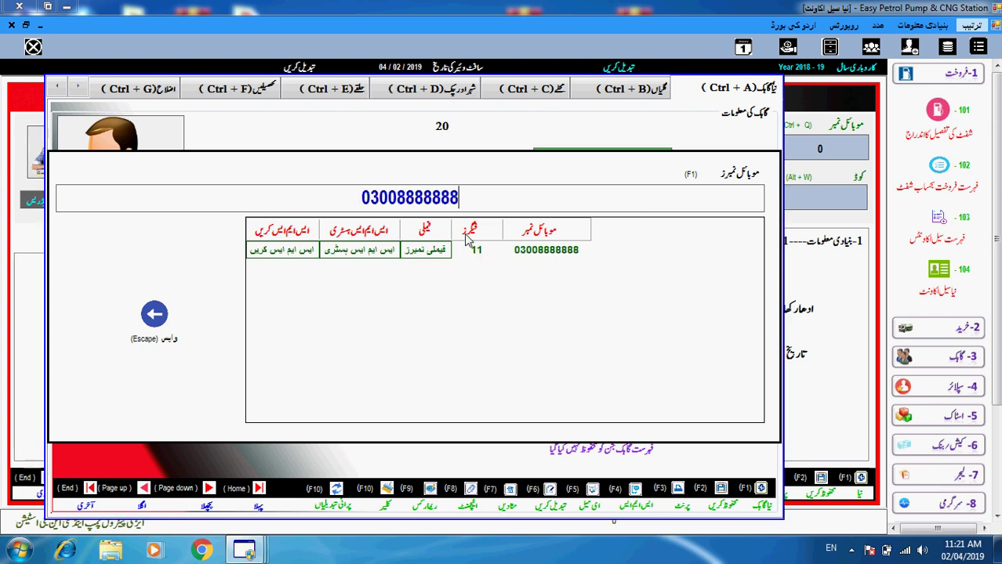
double_click(496, 249)
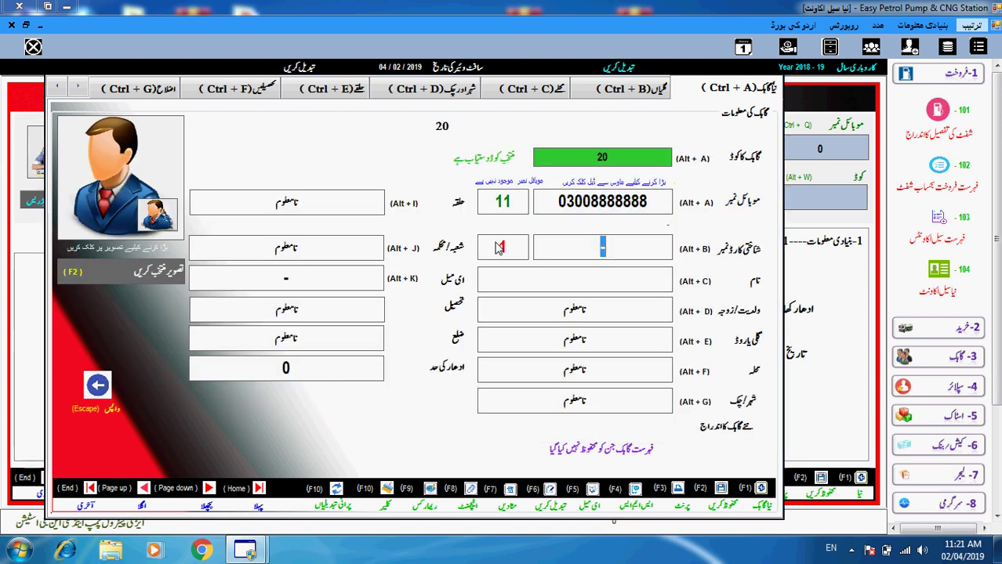
key(Return)
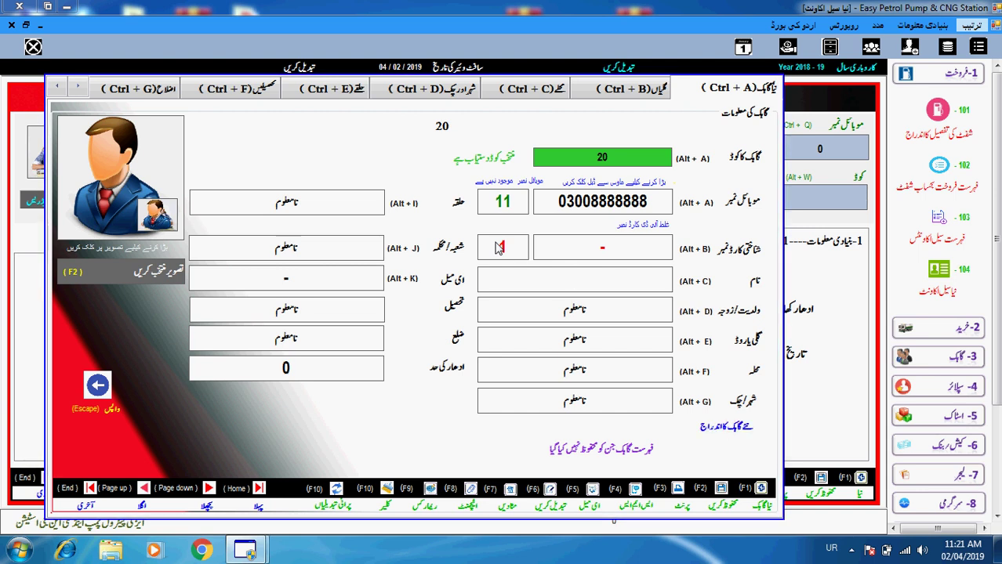
text(حا)
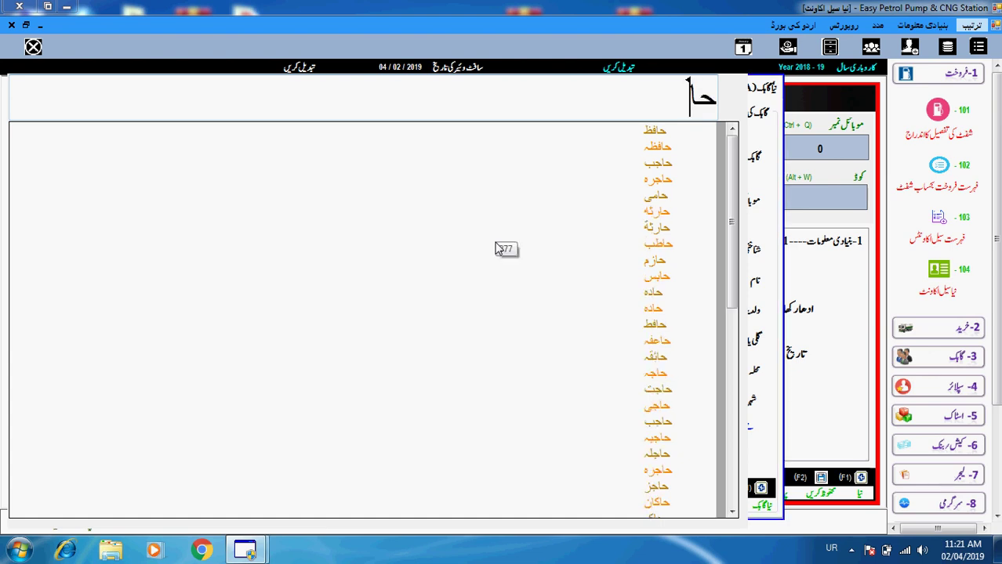
text(م)
- Complete the customer's name from the suggestions and save customer record 20
key(Down)
key(Down)
key(Down)
key(Down)
key(Down)
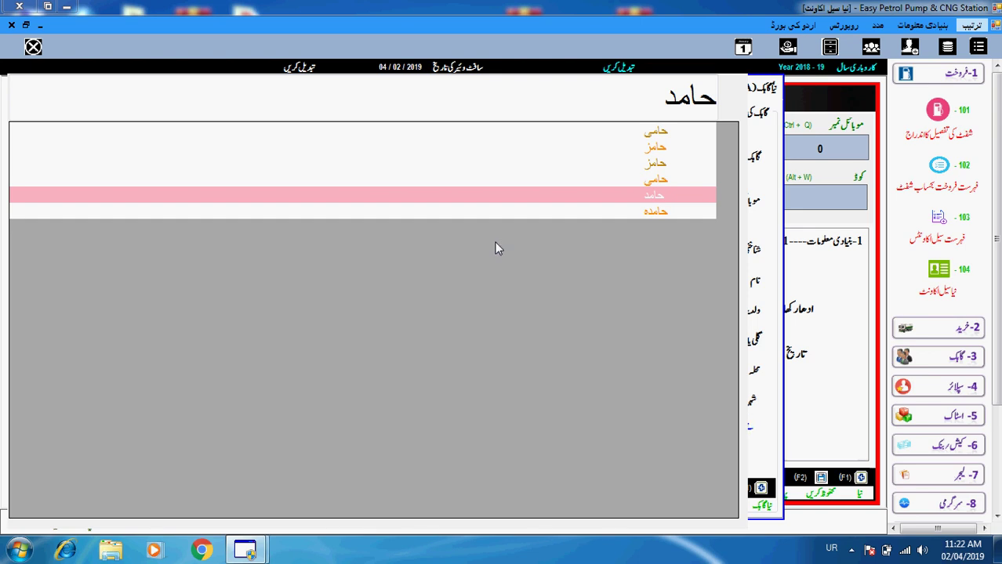
text(د)
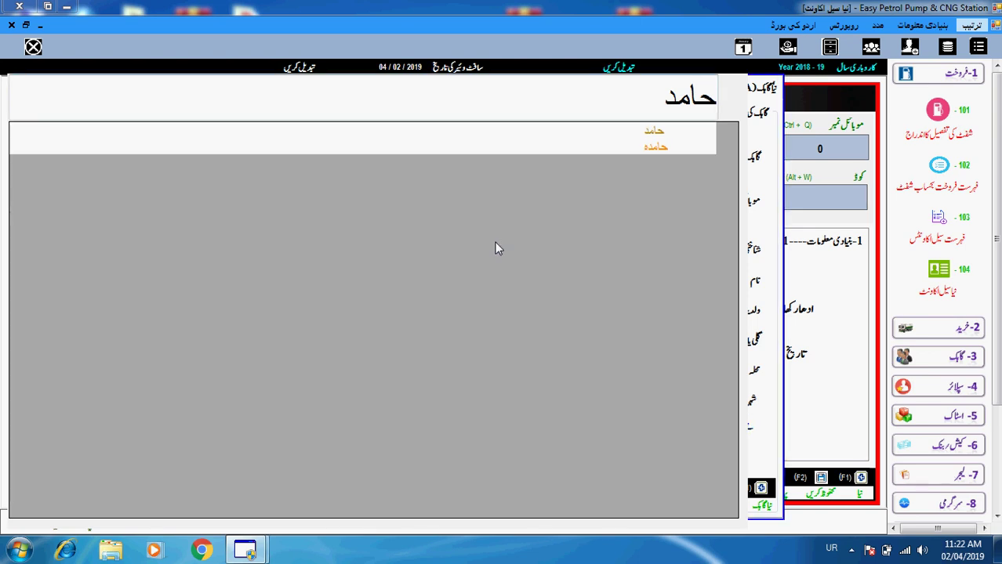
key(Return)
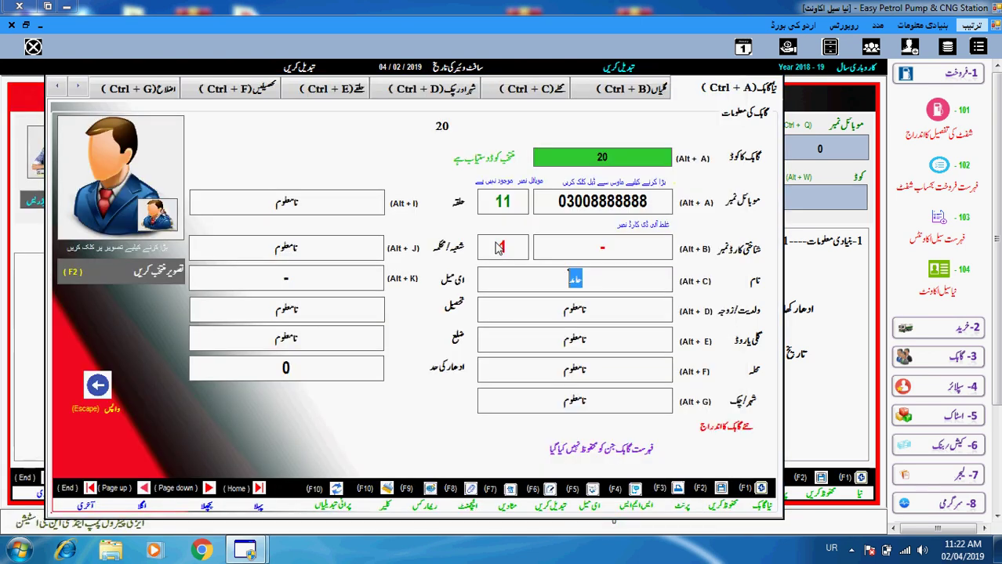
key(Return)
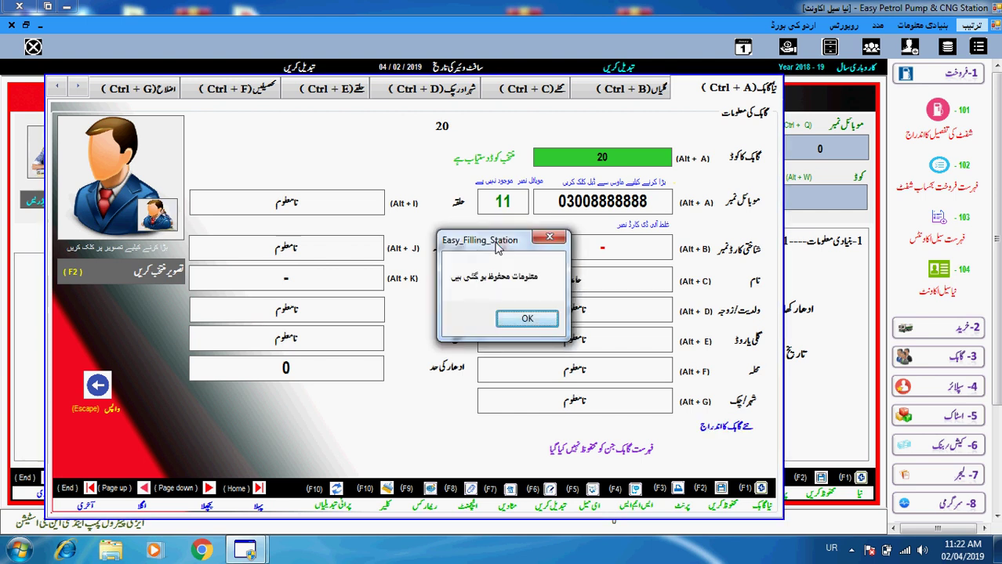
key(Return)
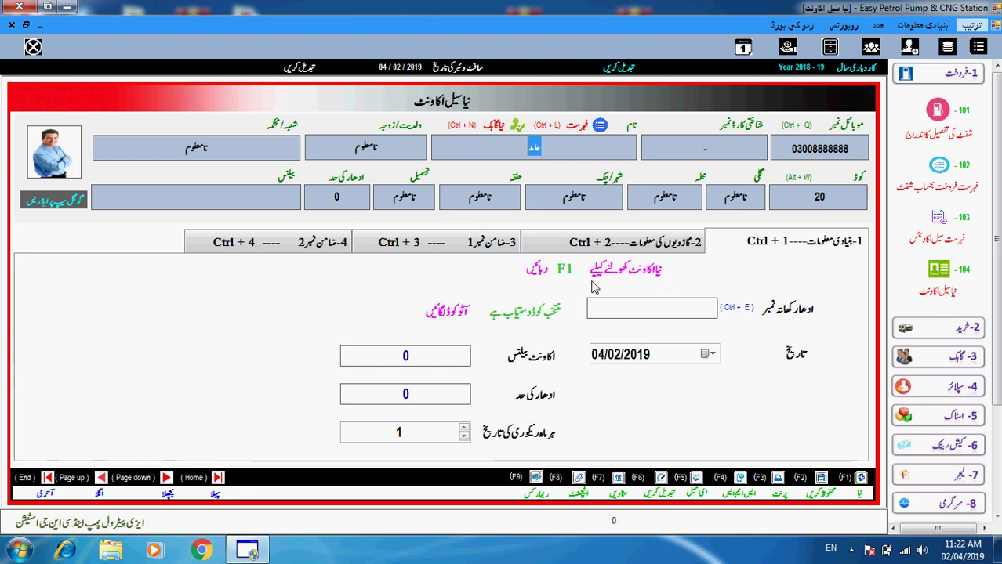
- Start credit account 19 with balance 35000 and credit limit 100000, then show its vehicles
key(F1)
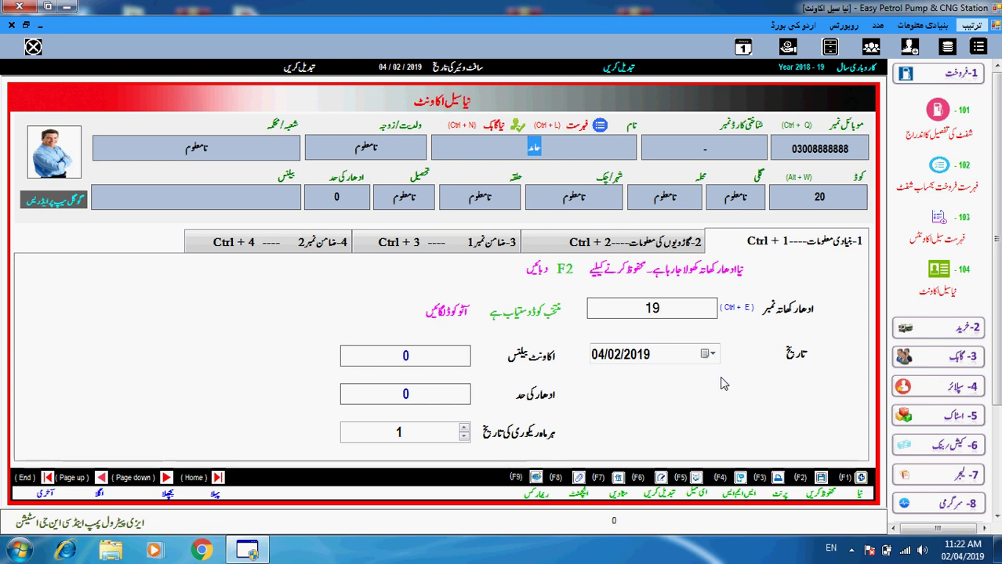
drag(650, 308, 676, 315)
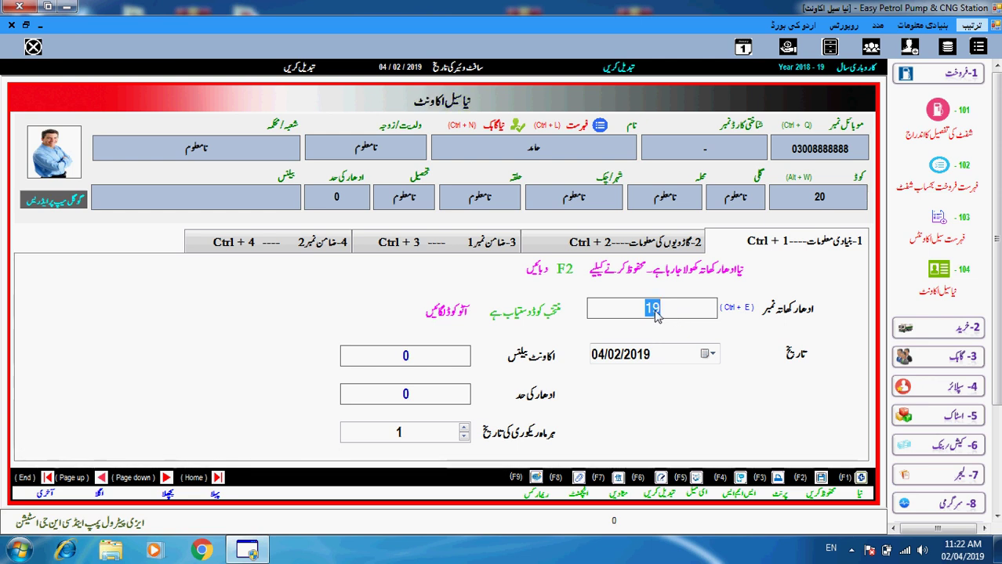
key(Tab)
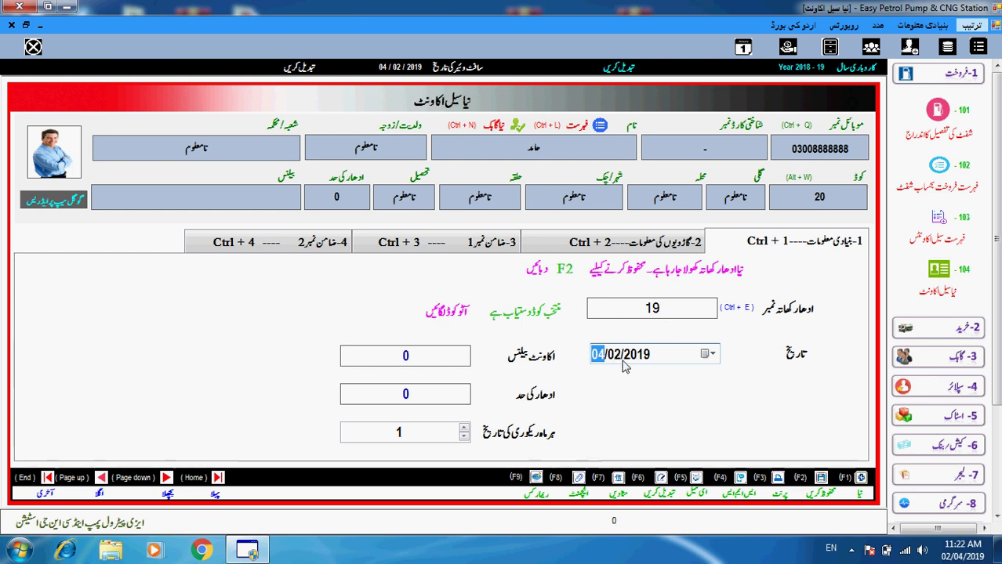
key(Tab)
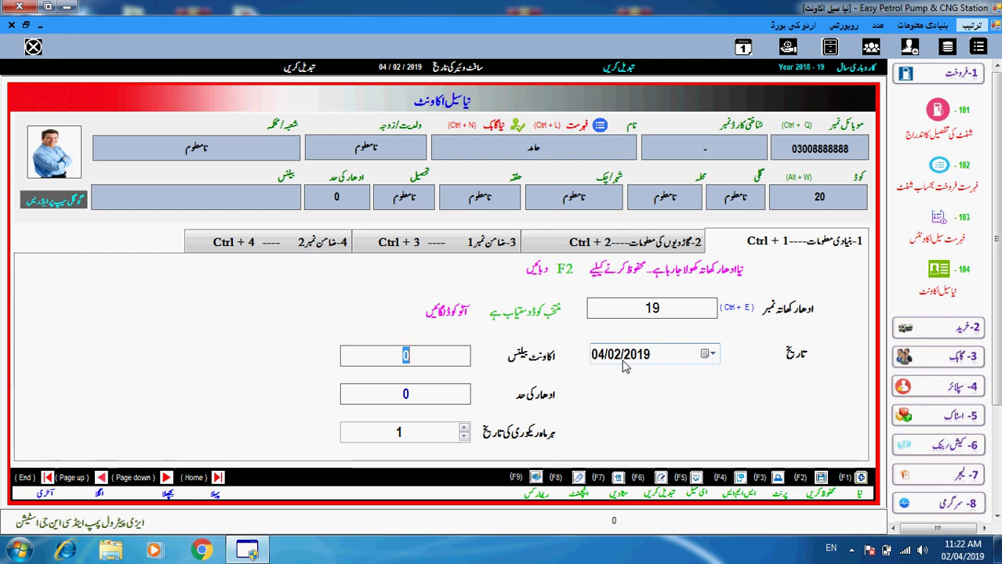
text(3)
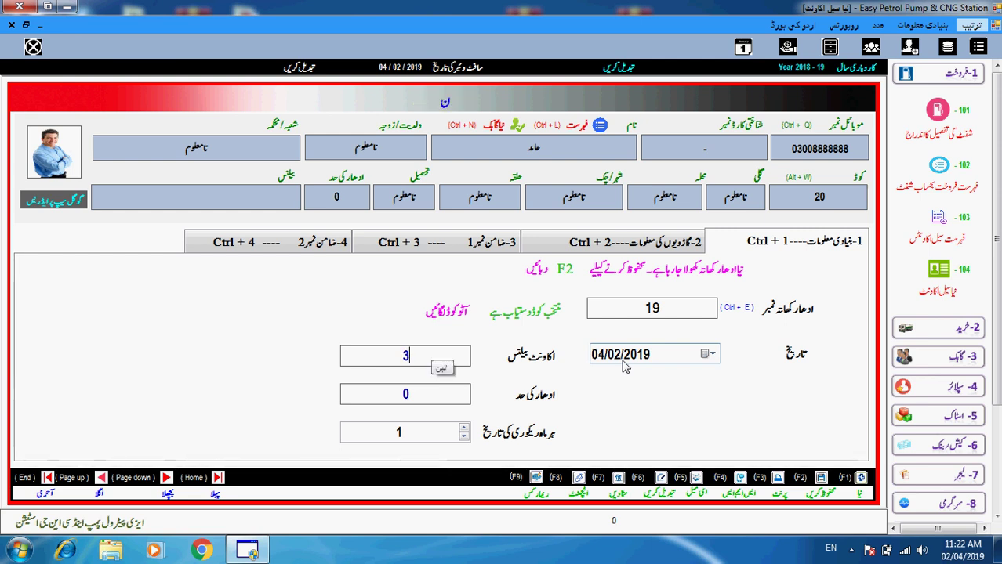
text(500)
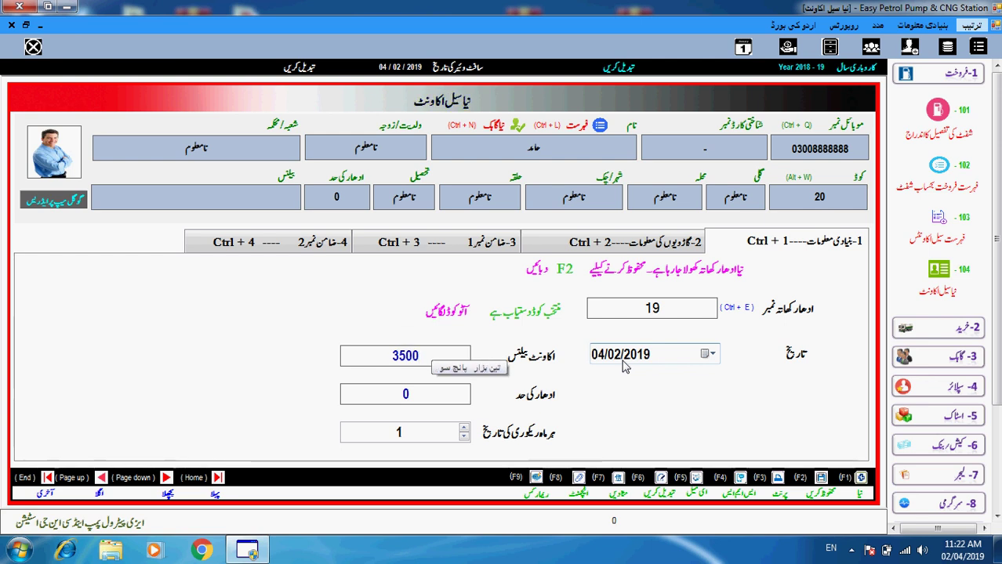
text(0)
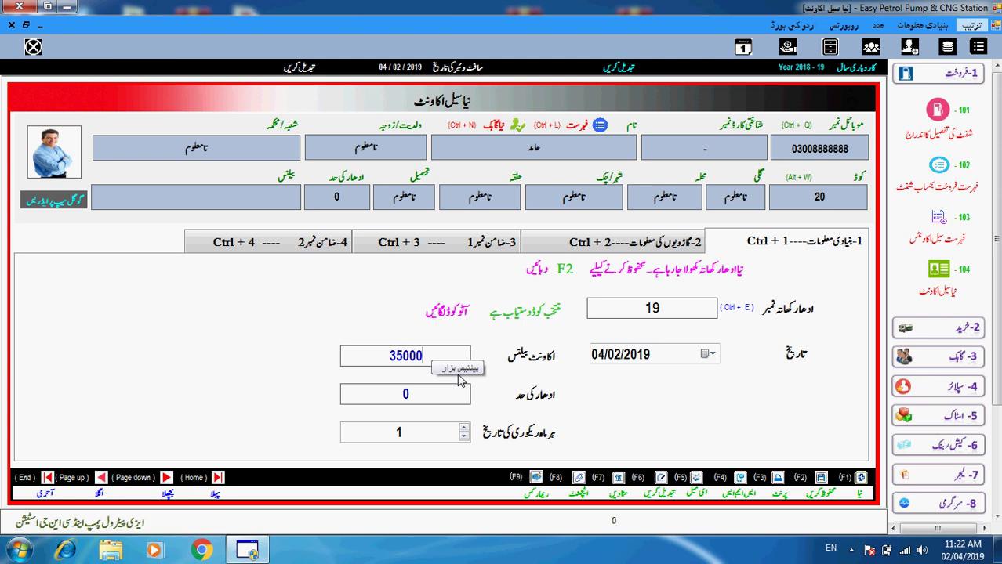
key(Return)
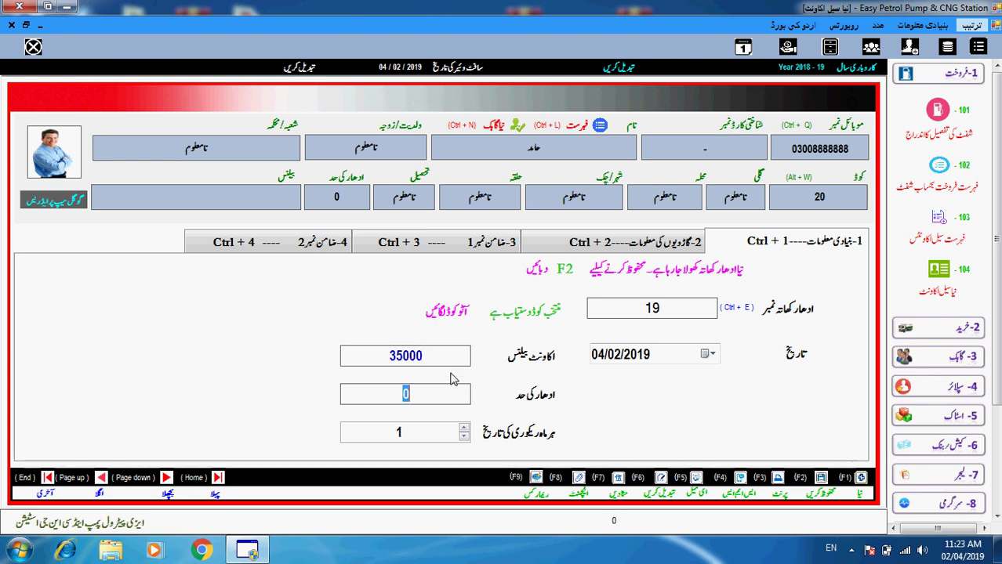
text(10000)
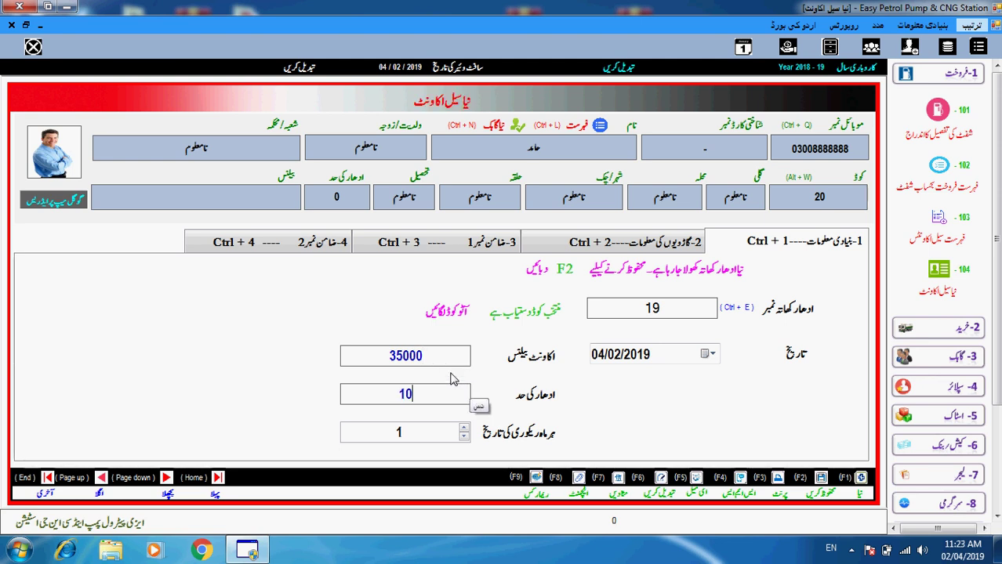
text(0)
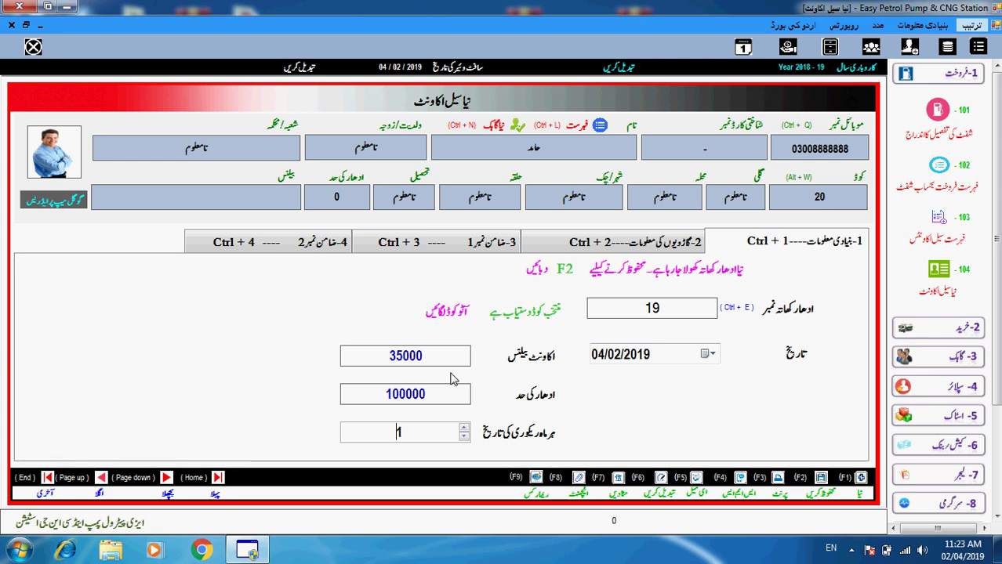
key(ctrl+2)
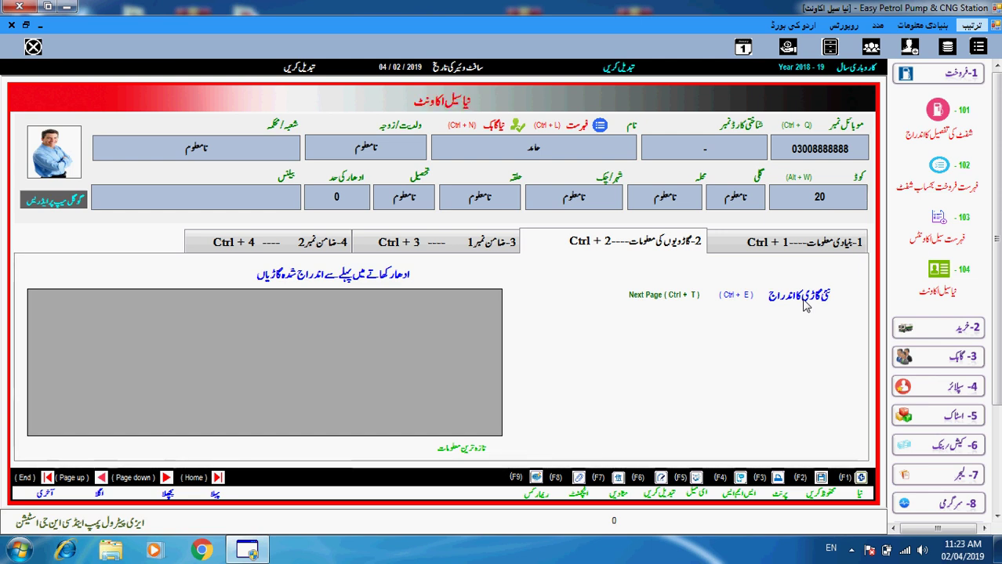
- Add and save vehicle number BNB5656 as a new vehicle for account 19
click(806, 305)
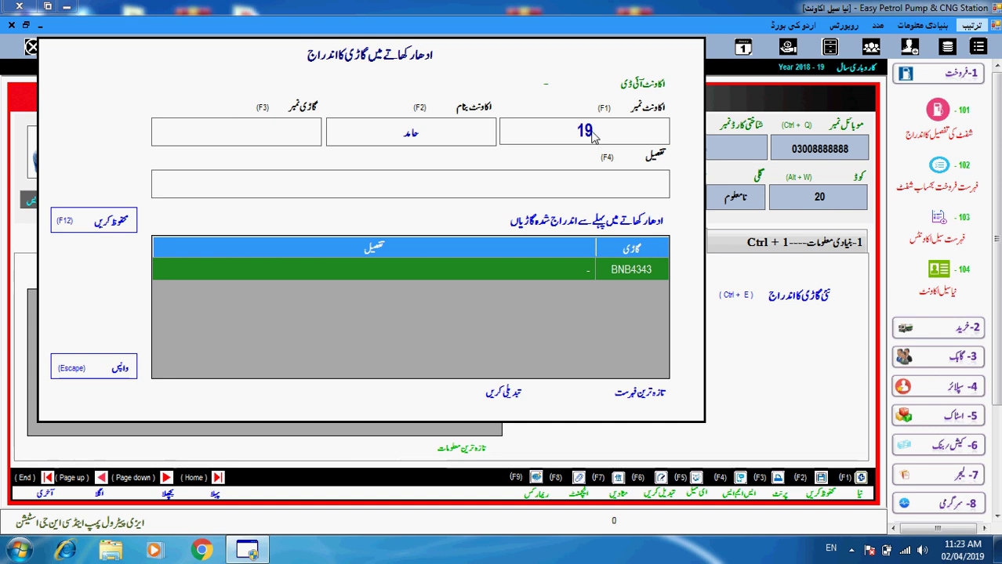
text(B)
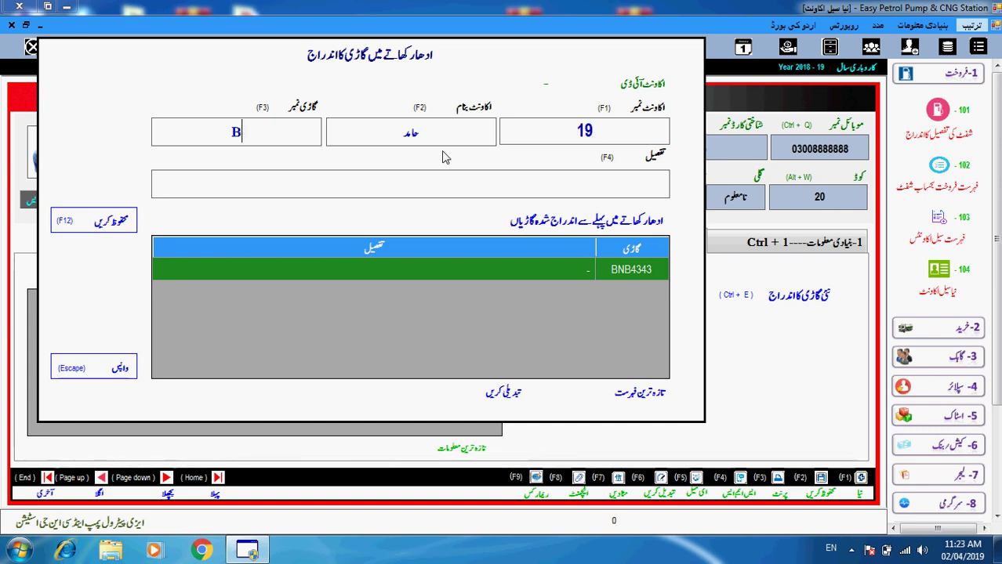
text(NB5656)
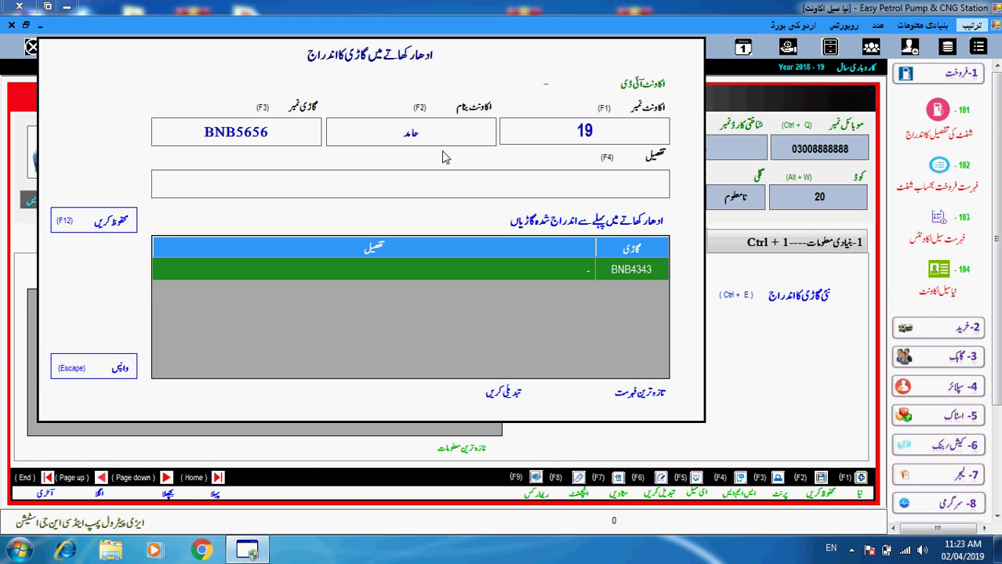
key(Tab)
key(F12)
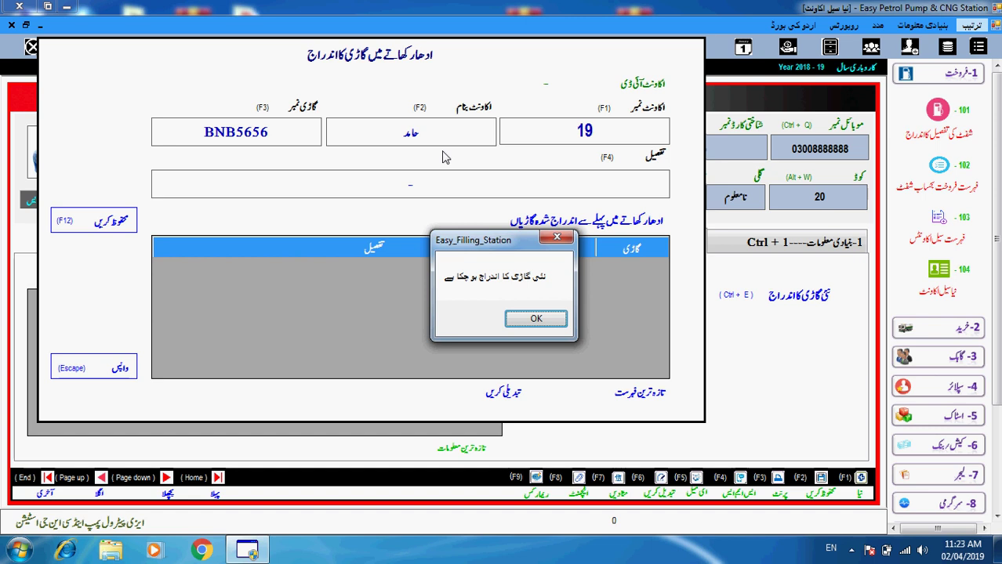
key(Return)
key(Escape)
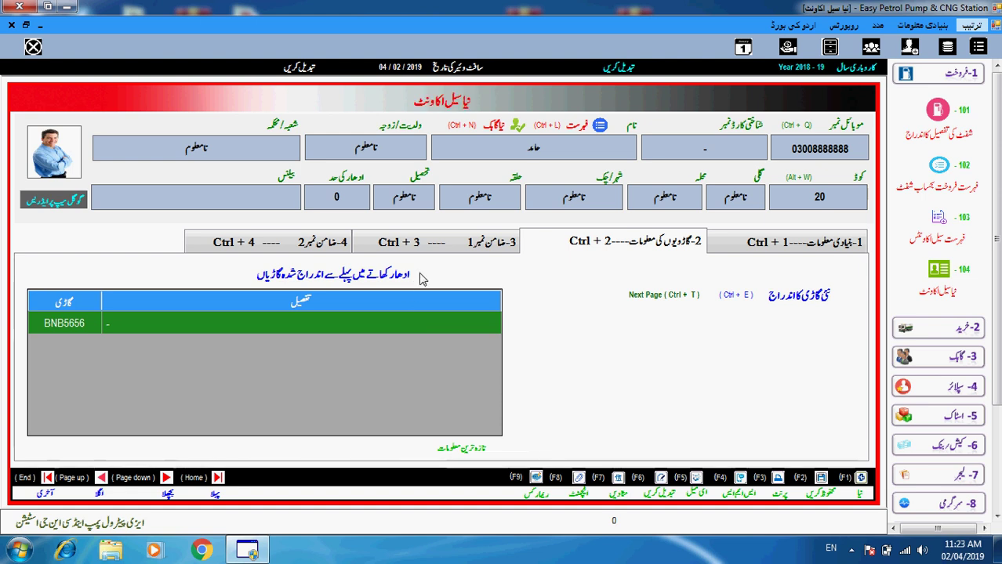
click(452, 246)
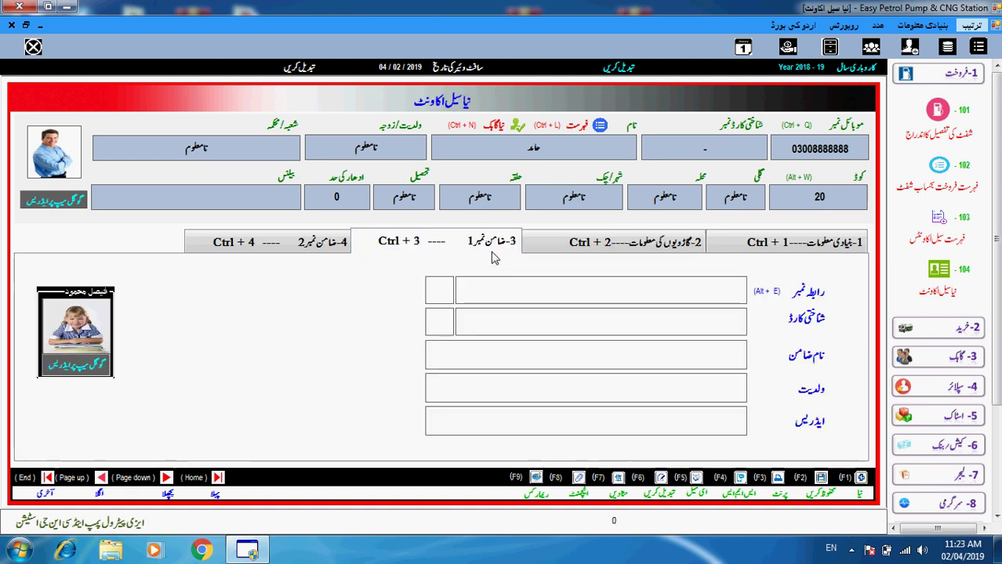
- Fill Guarantor 1 from an existing customer found by contact number, then save account 19
click(550, 301)
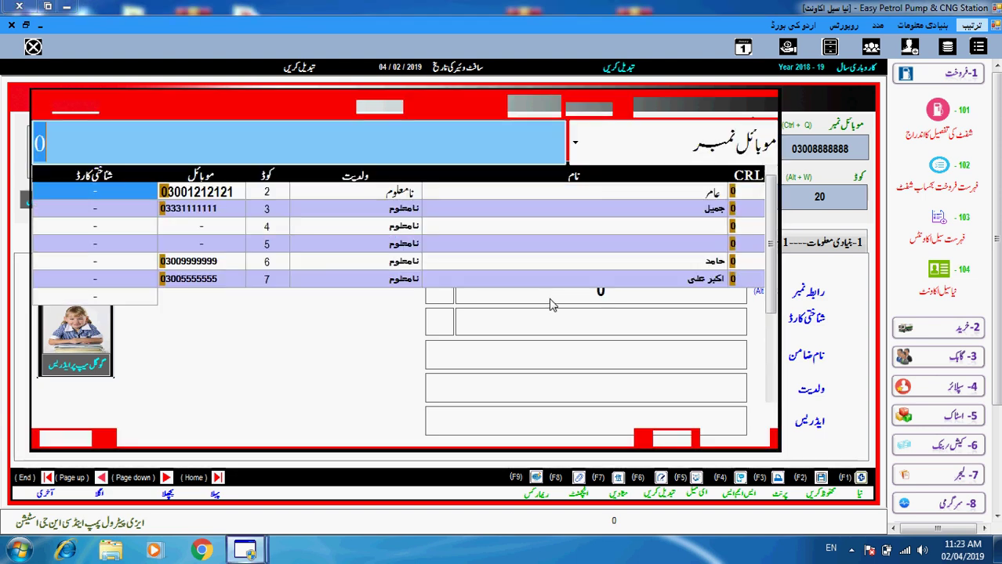
text(03)
key(Down)
key(Down)
key(Down)
key(Down)
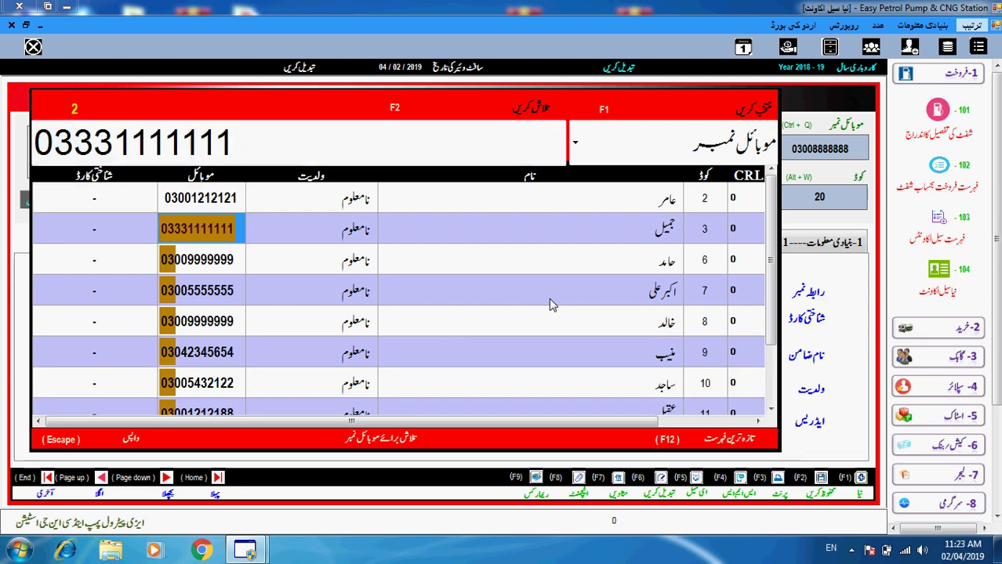
key(Return)
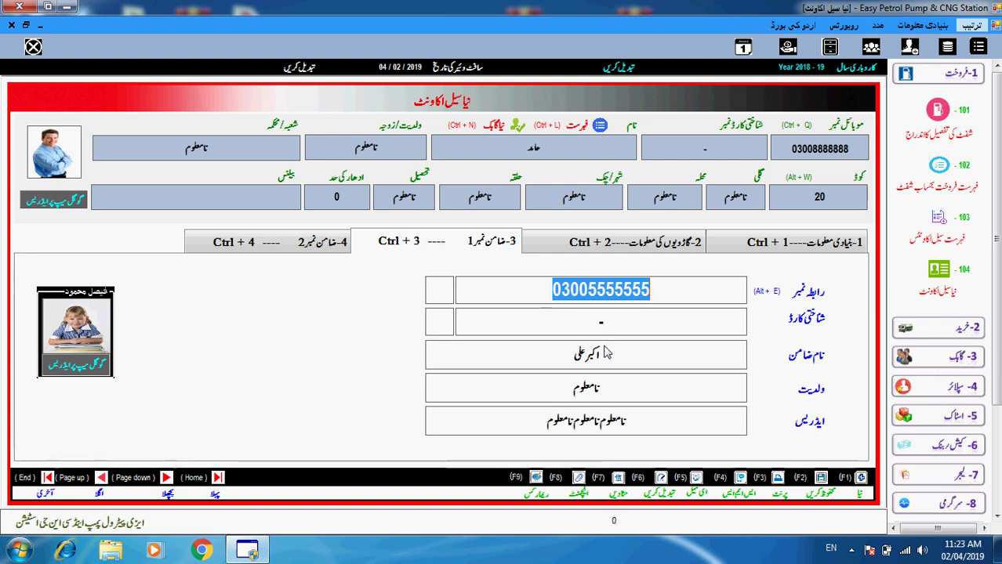
click(828, 495)
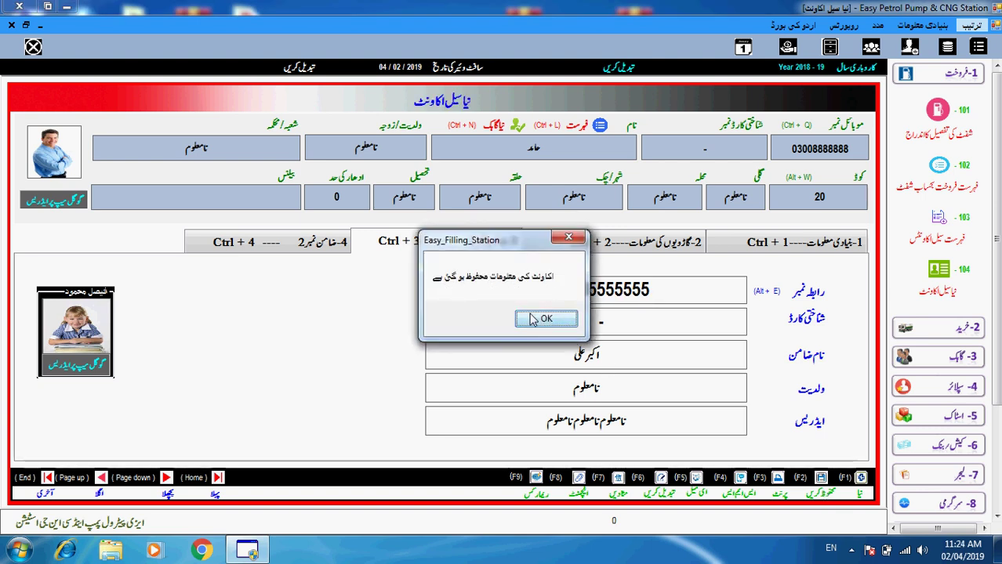
click(530, 319)
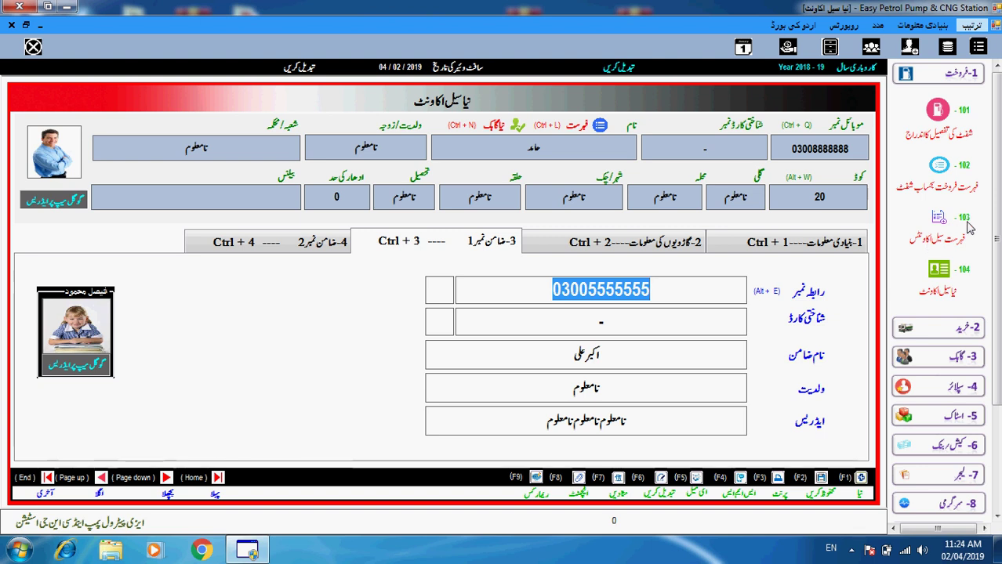
click(955, 239)
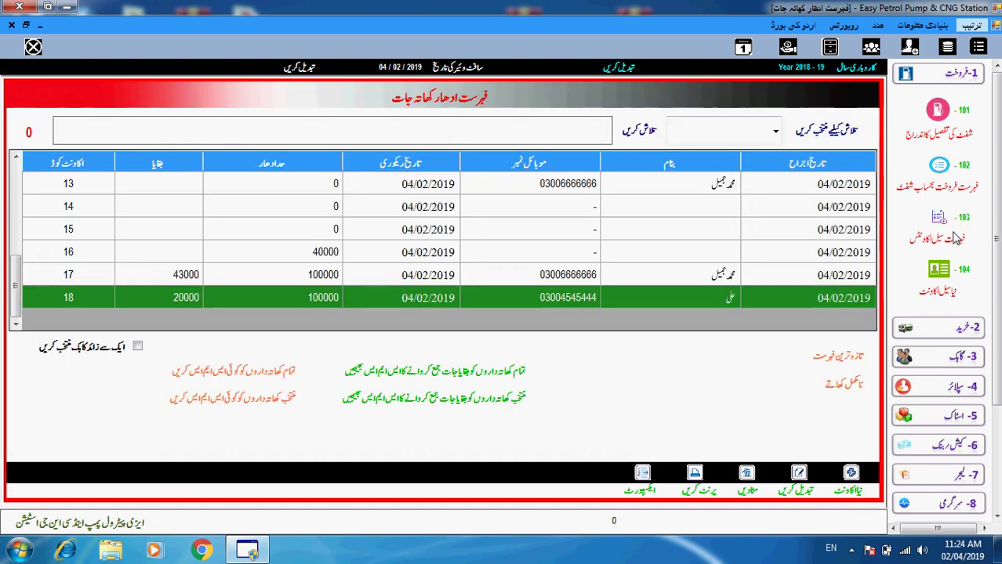
click(848, 361)
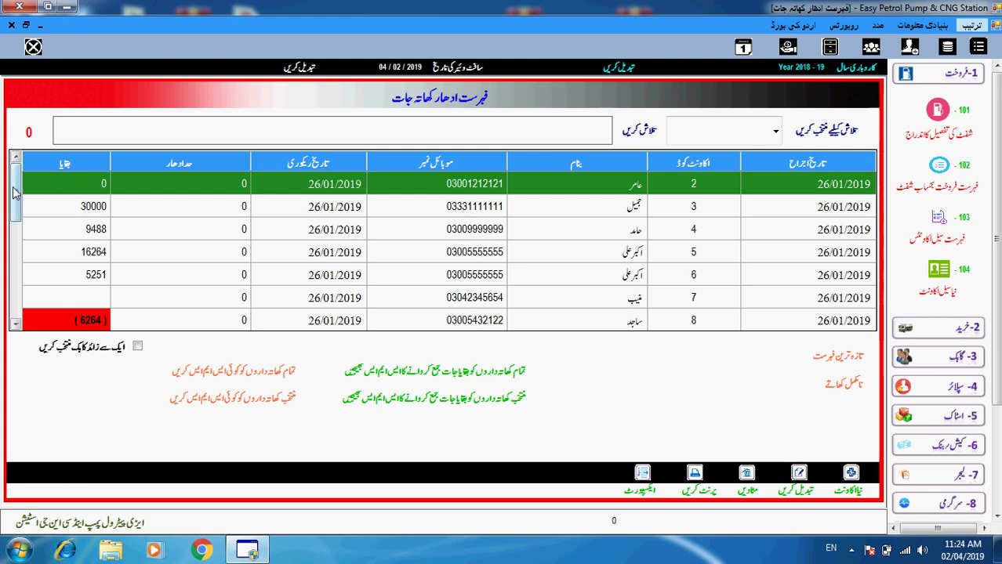
drag(15, 192, 19, 308)
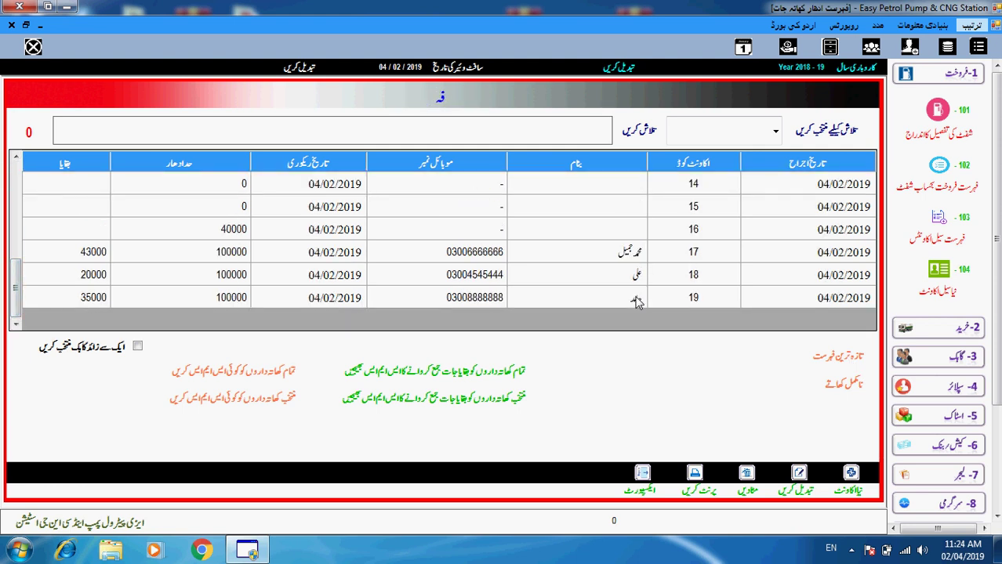
click(679, 304)
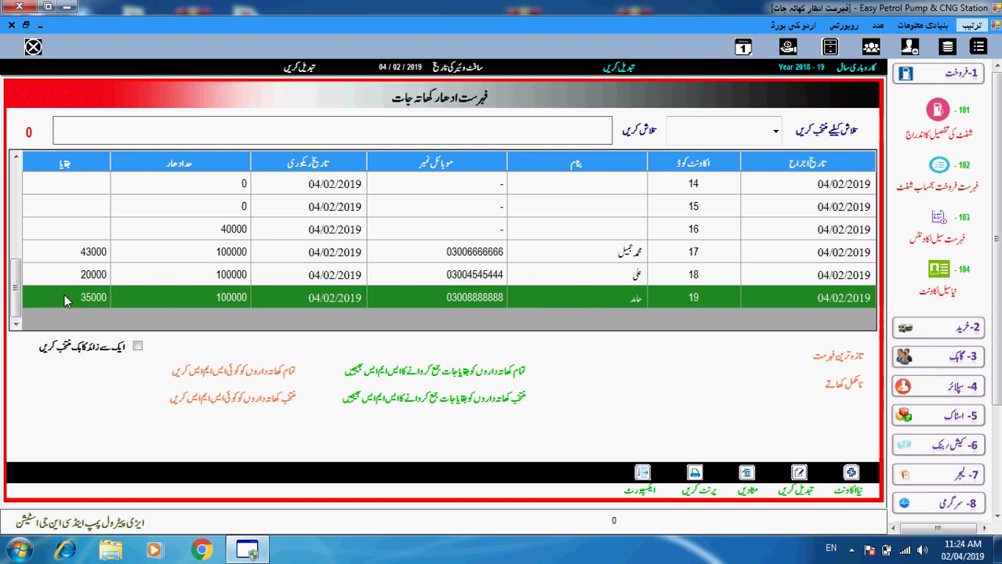
drag(23, 303, 19, 243)
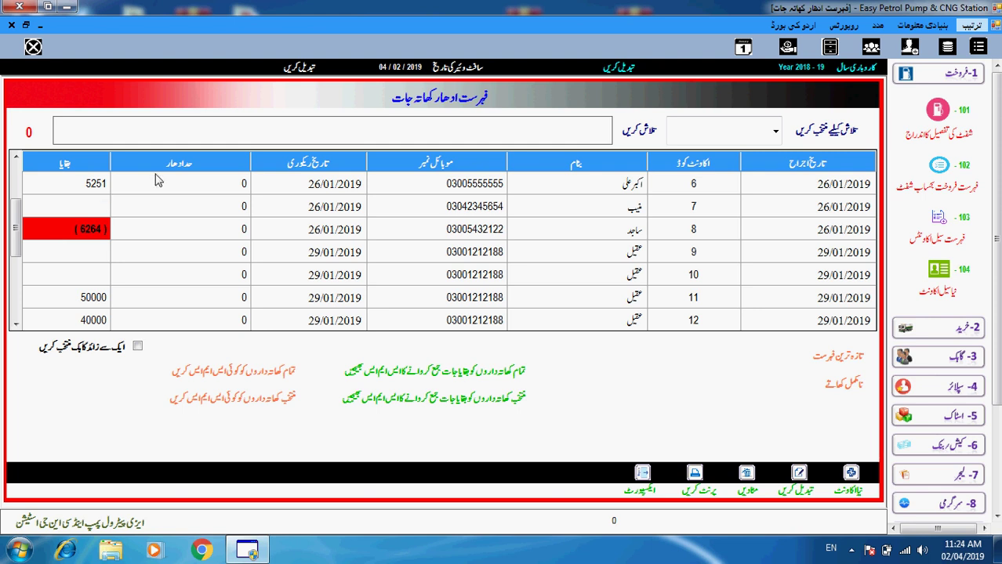
click(11, 26)
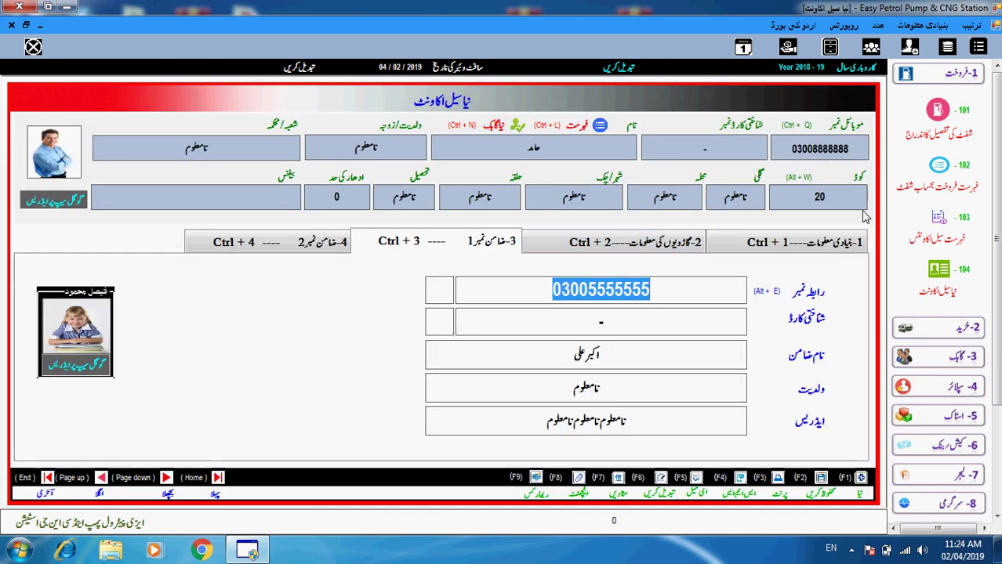
- Load shift 0101191 into the shift-wise sale entry and move to its receipts section
click(961, 138)
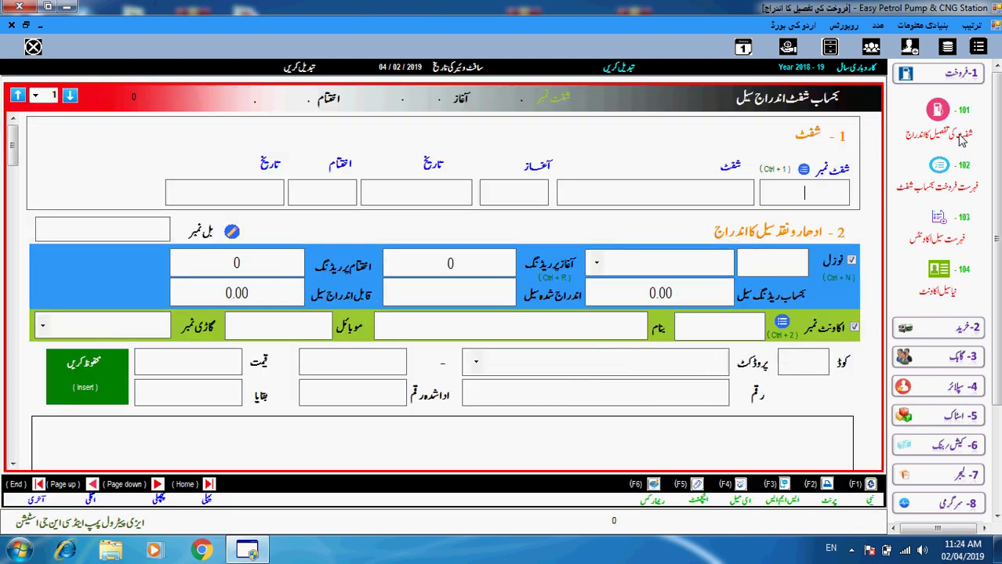
click(804, 170)
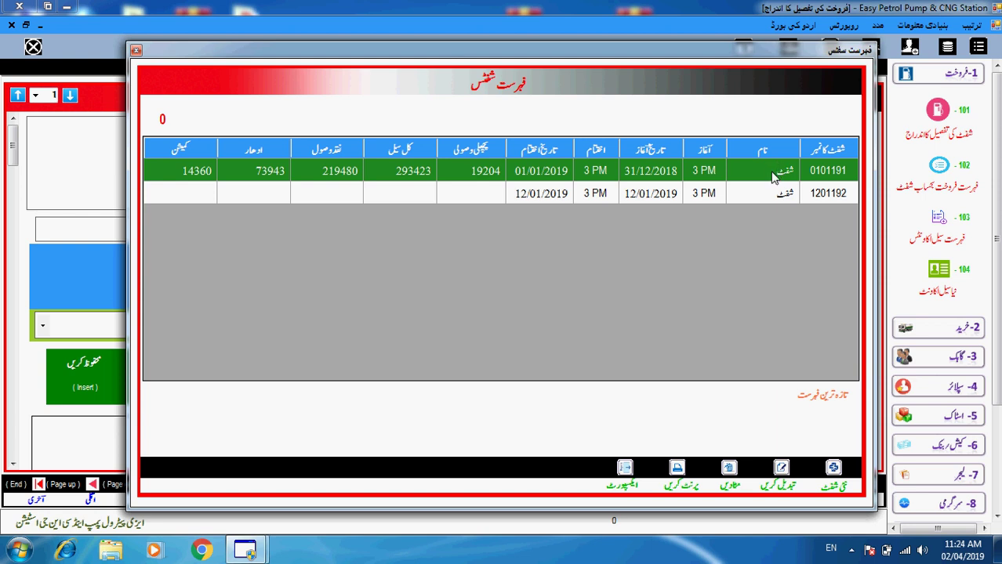
double_click(772, 171)
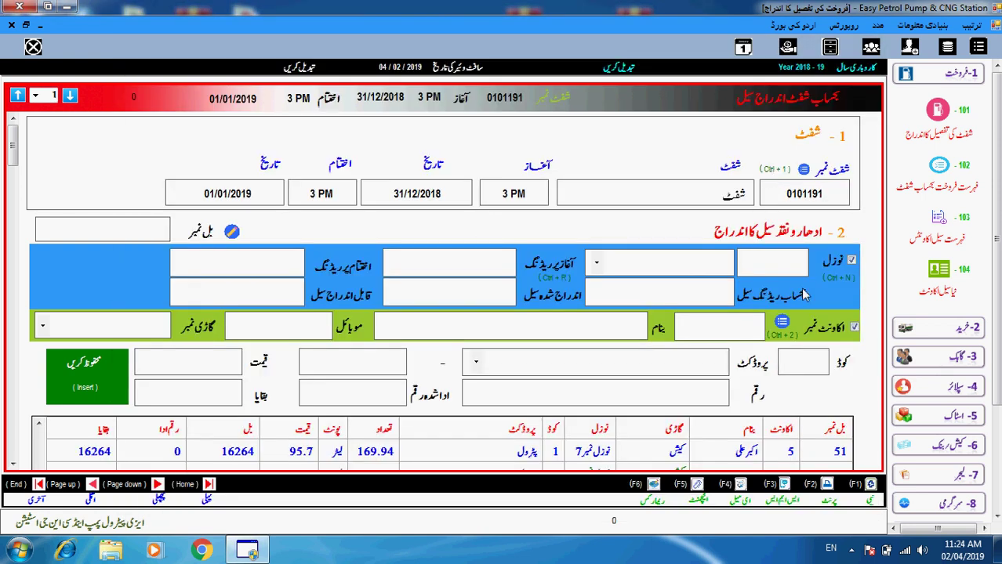
key(Down)
key(Down)
key(Down)
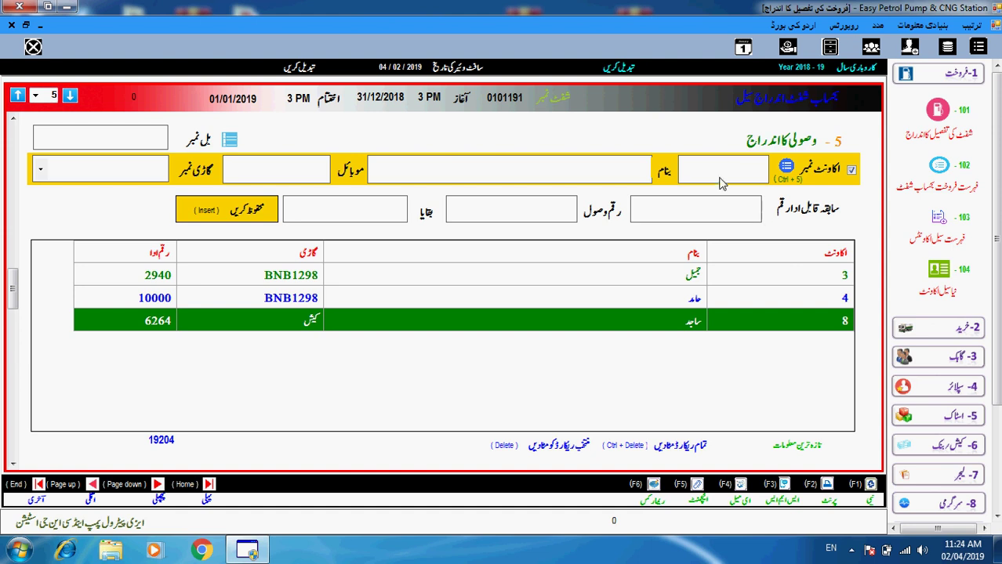
- Pick account 19 from the credit account list to fill the receipt entry
click(786, 167)
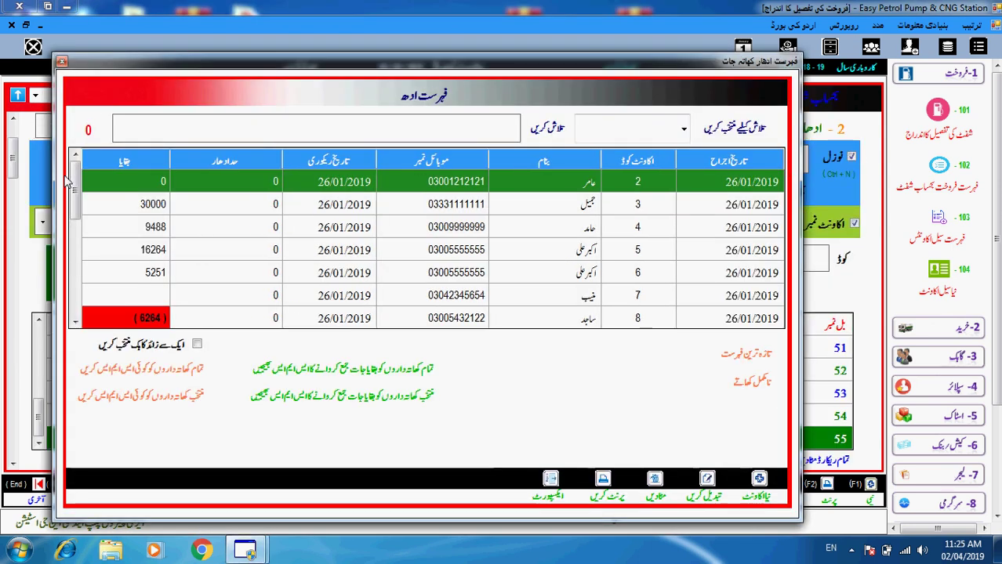
drag(78, 183, 78, 297)
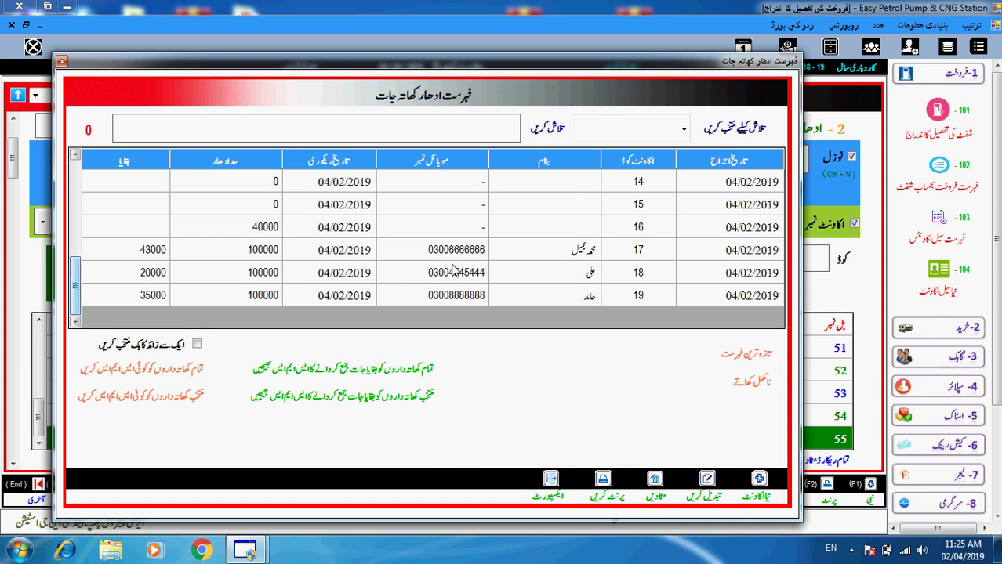
click(458, 302)
double_click(457, 295)
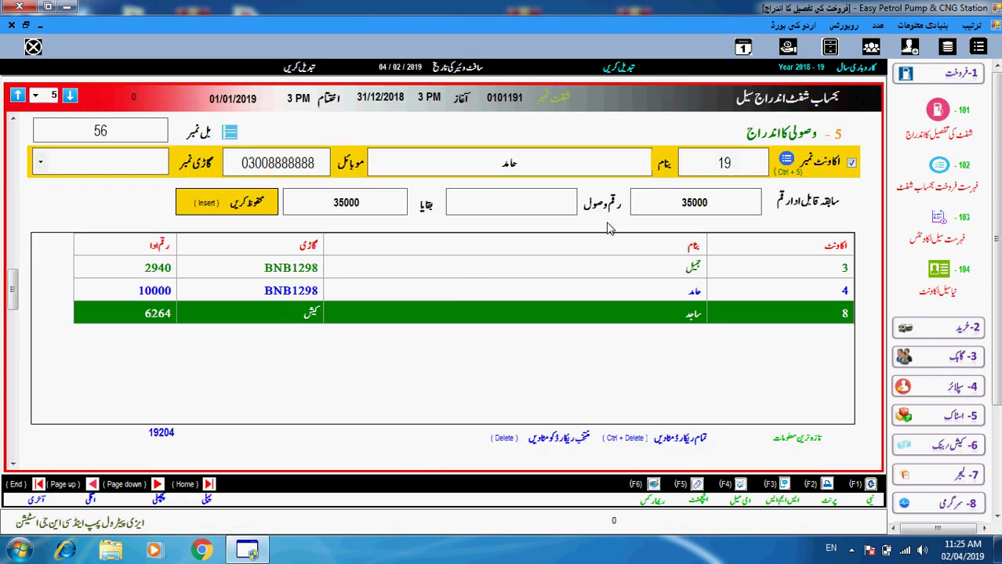
drag(679, 207, 715, 205)
drag(721, 169, 741, 168)
drag(475, 163, 535, 165)
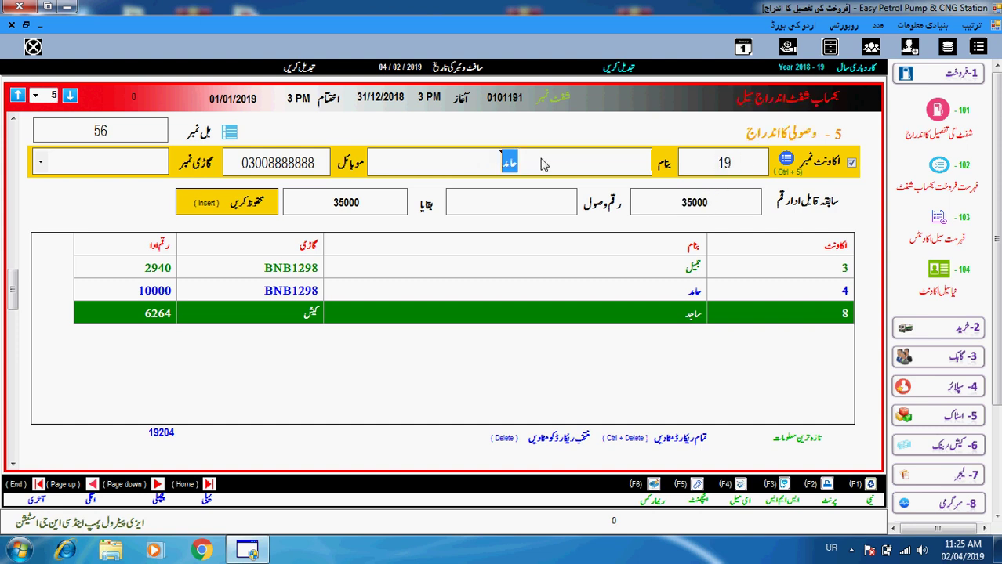
- Re-select account 19 through the customer name search, showing previous balance 35000
text(ح)
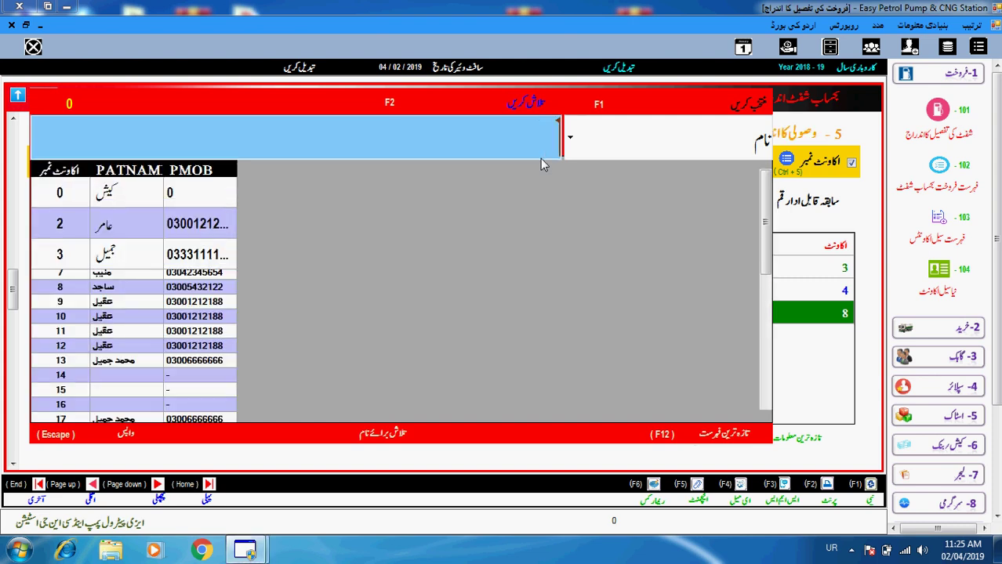
key(Down)
key(Down)
key(Down)
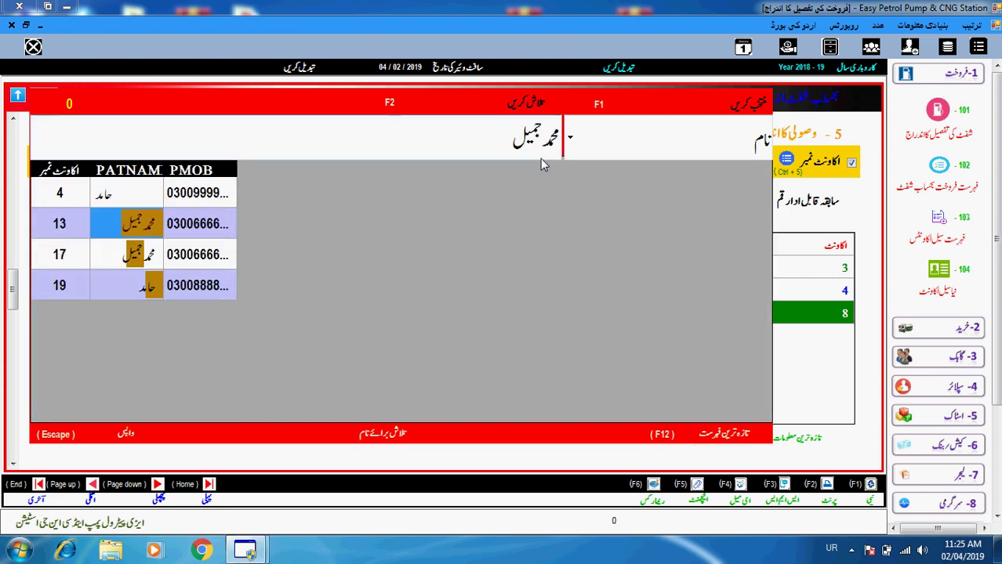
key(Return)
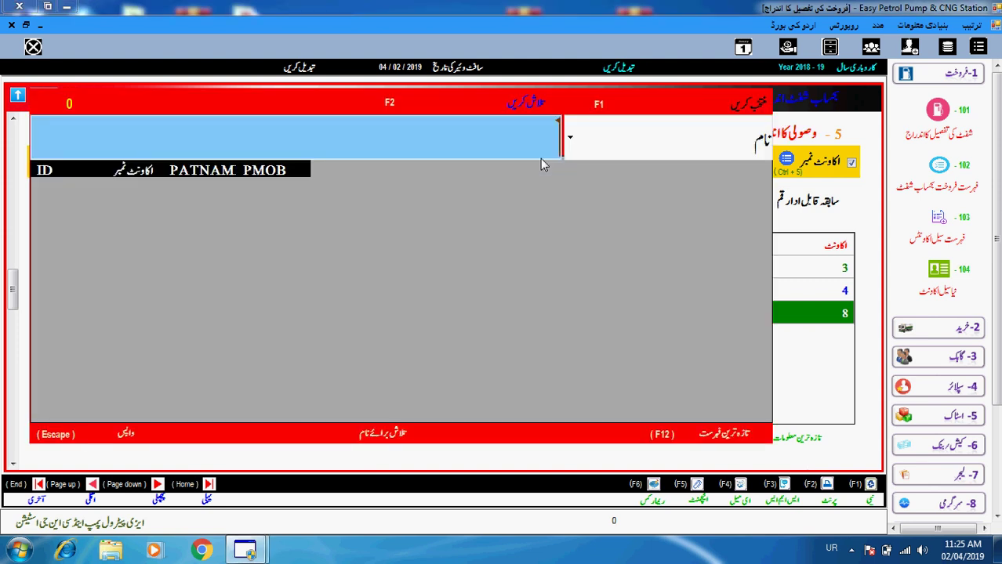
key(Down)
key(Down)
key(Down)
key(Down)
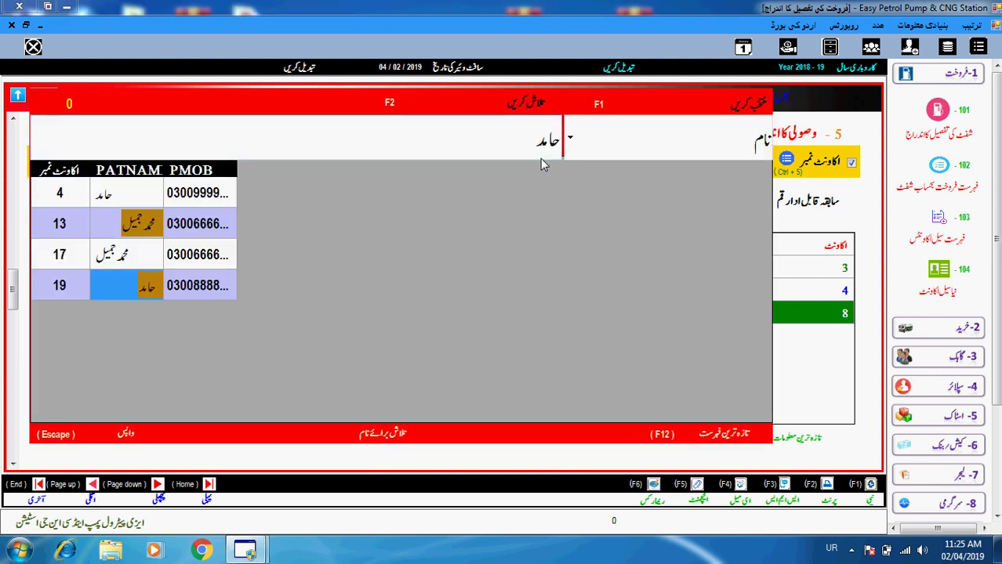
key(Return)
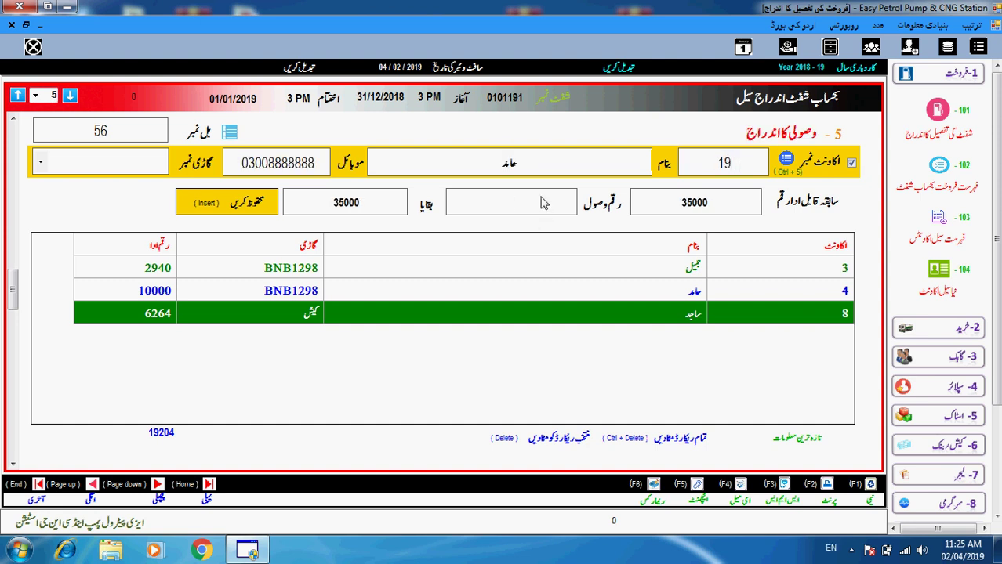
click(713, 163)
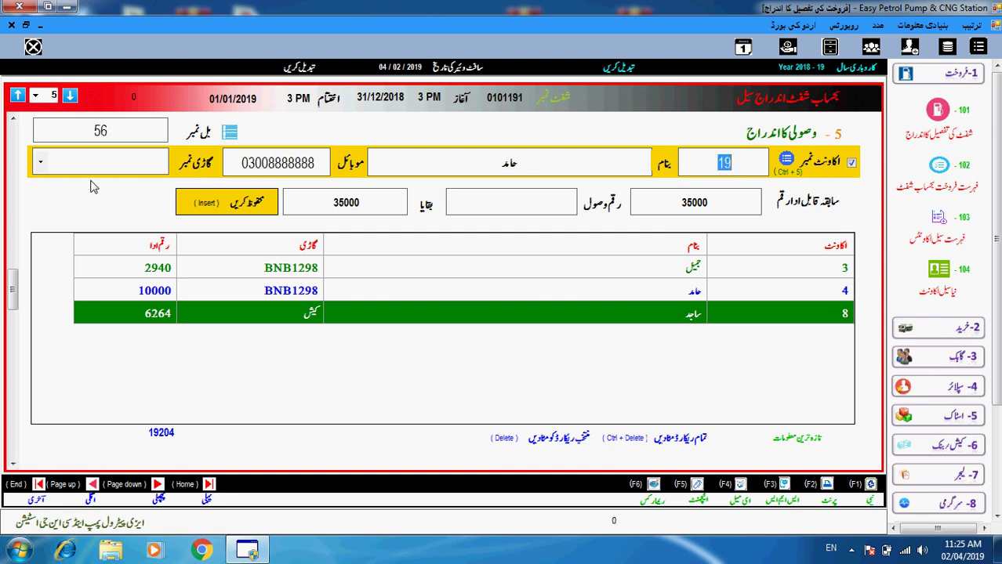
click(41, 163)
click(95, 181)
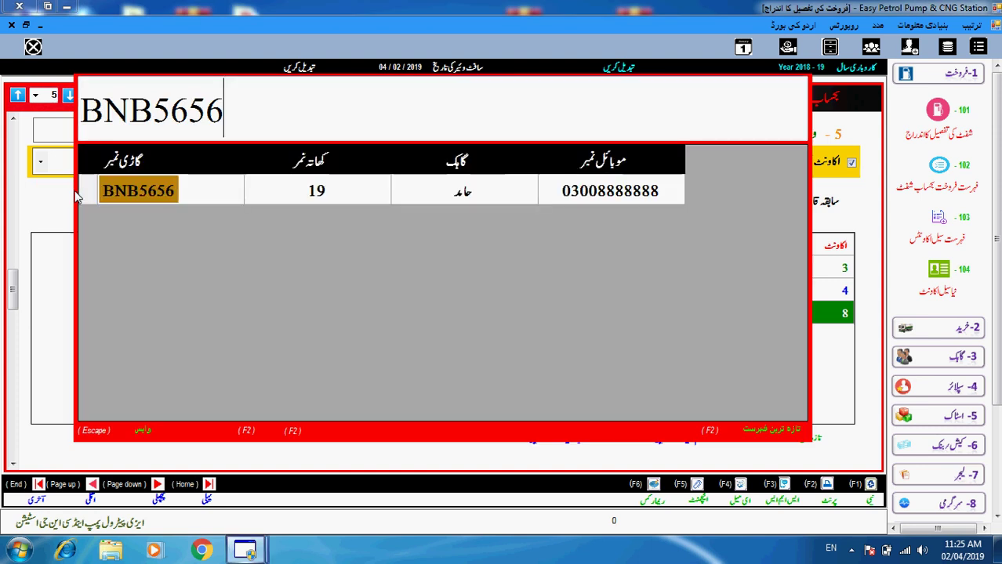
key(Escape)
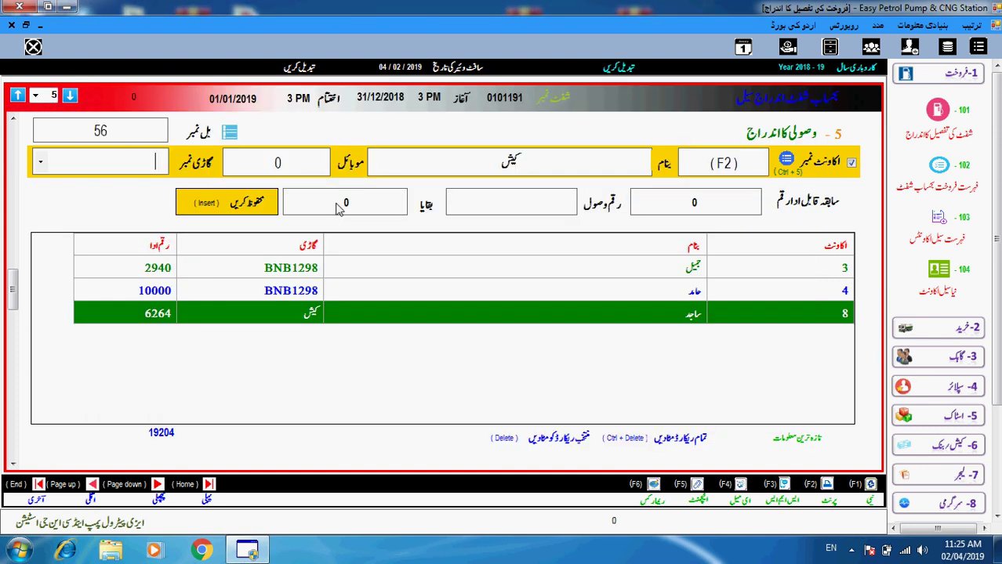
text(BN)
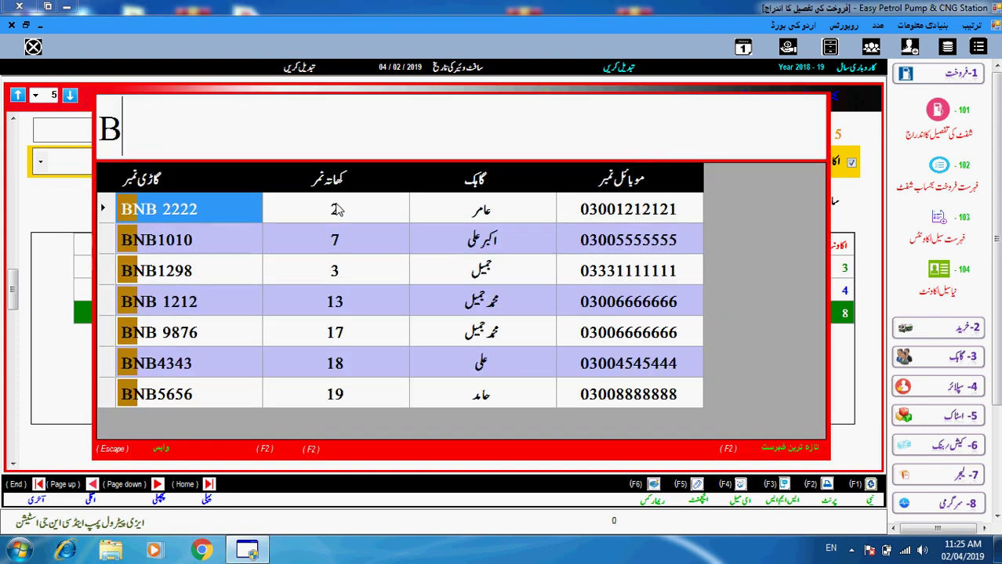
key(Down)
key(Down)
key(Down)
key(Down)
key(Down)
key(Down)
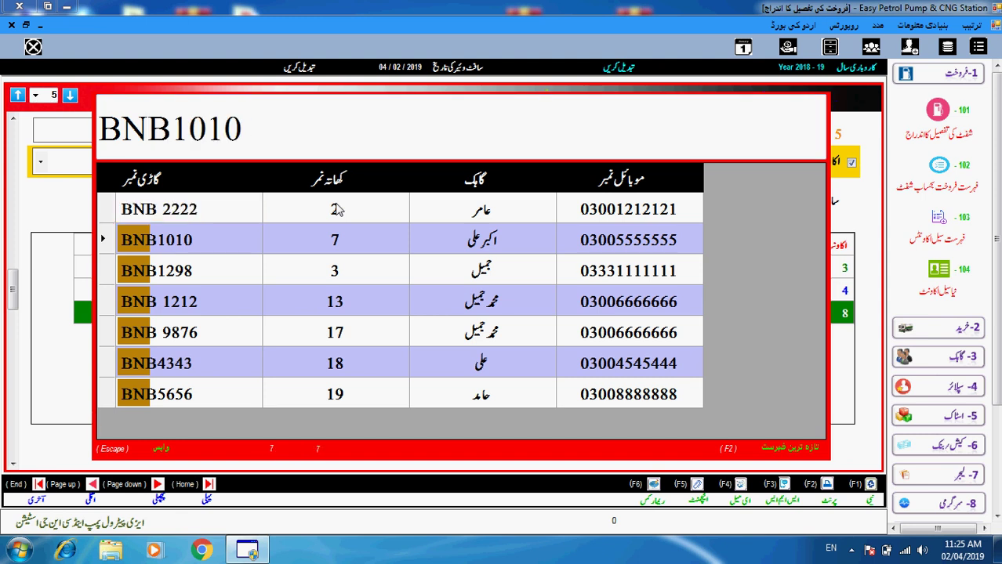
key(Return)
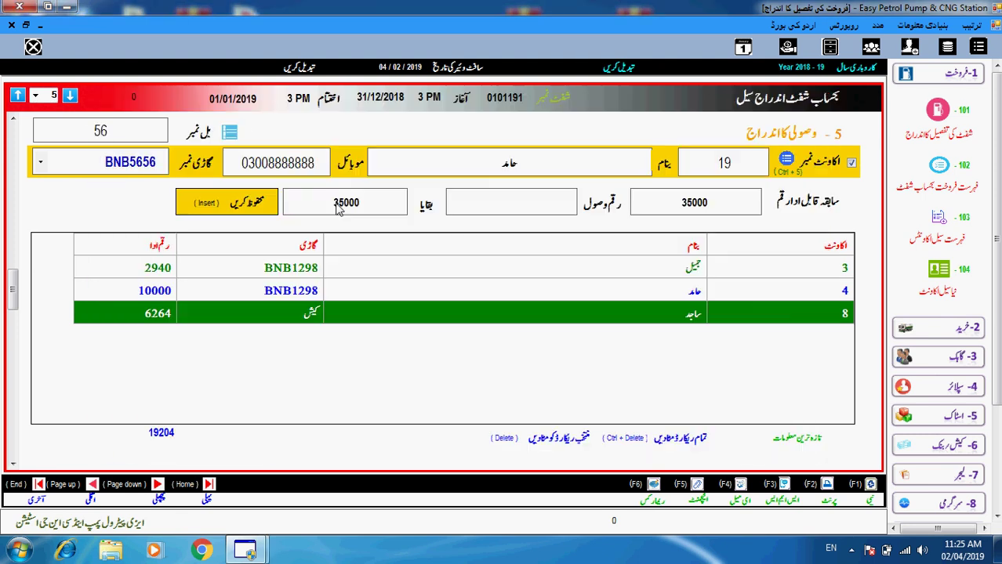
key(Return)
click(200, 154)
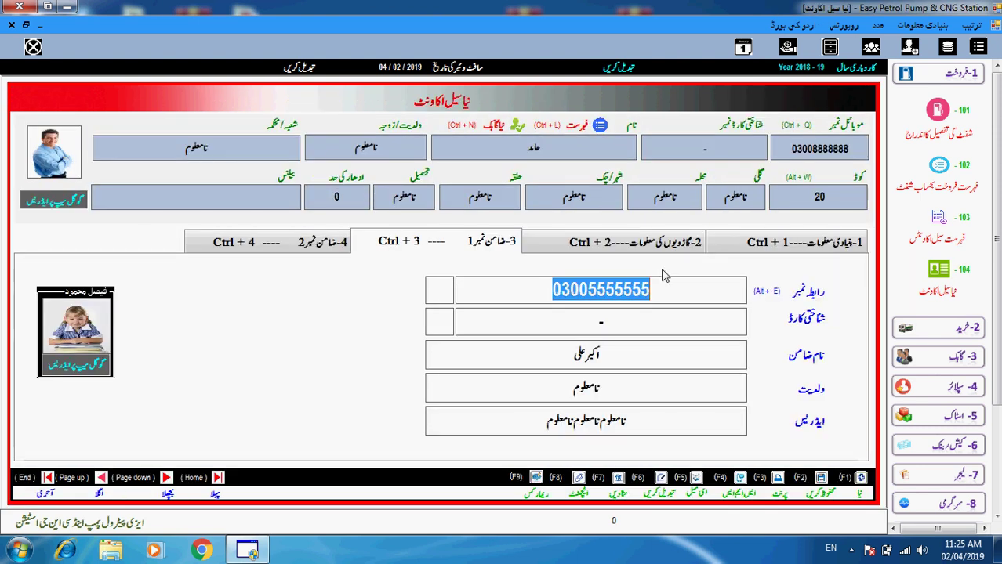
- Open and refresh the credit accounts list, then select account 19 showing balance 35000 and limit 100000
click(929, 192)
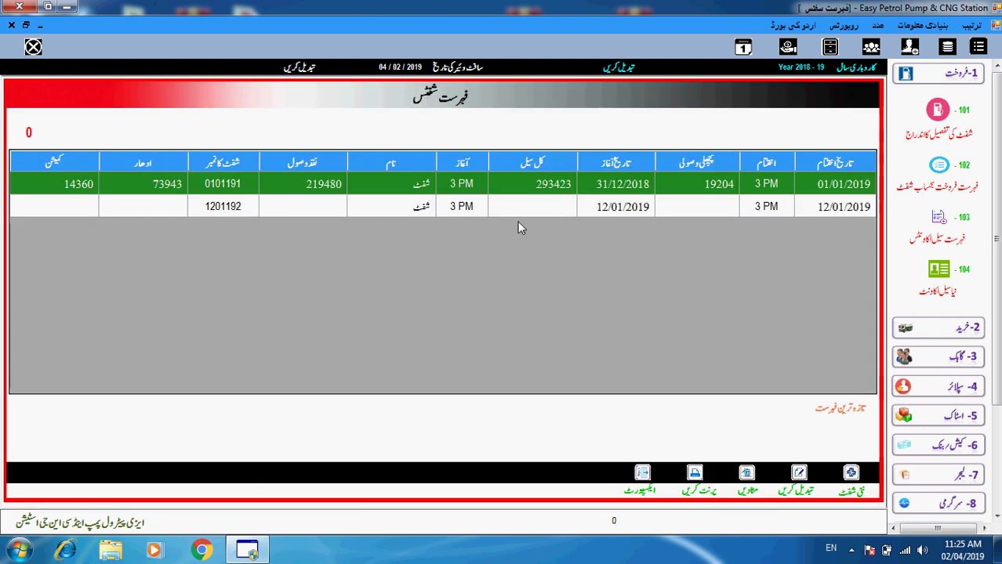
key(Escape)
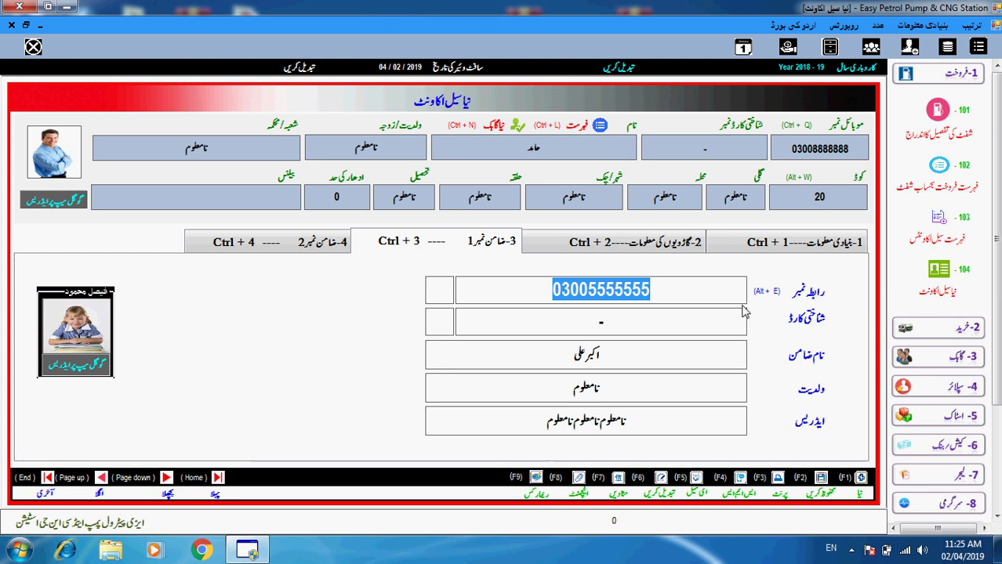
click(953, 244)
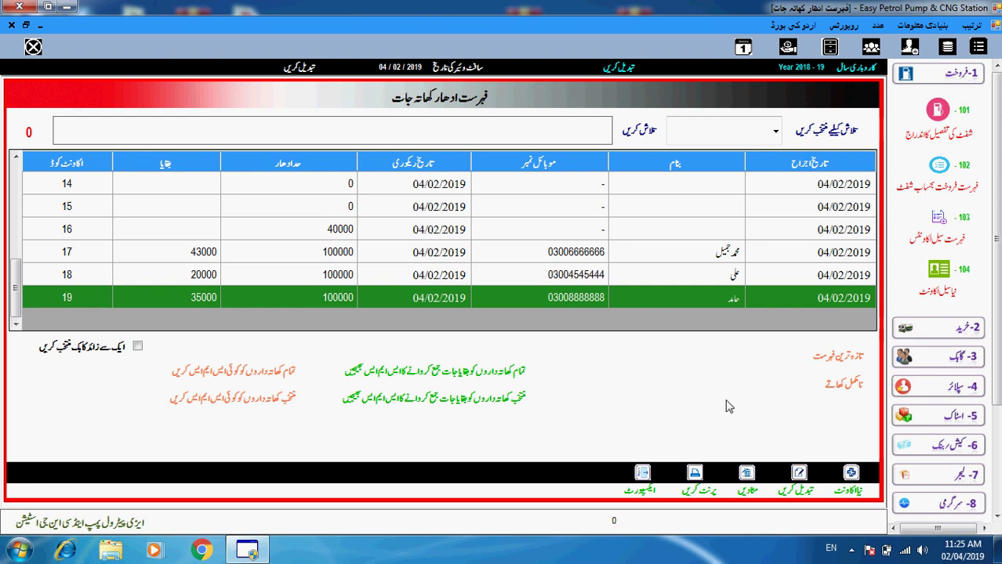
click(834, 368)
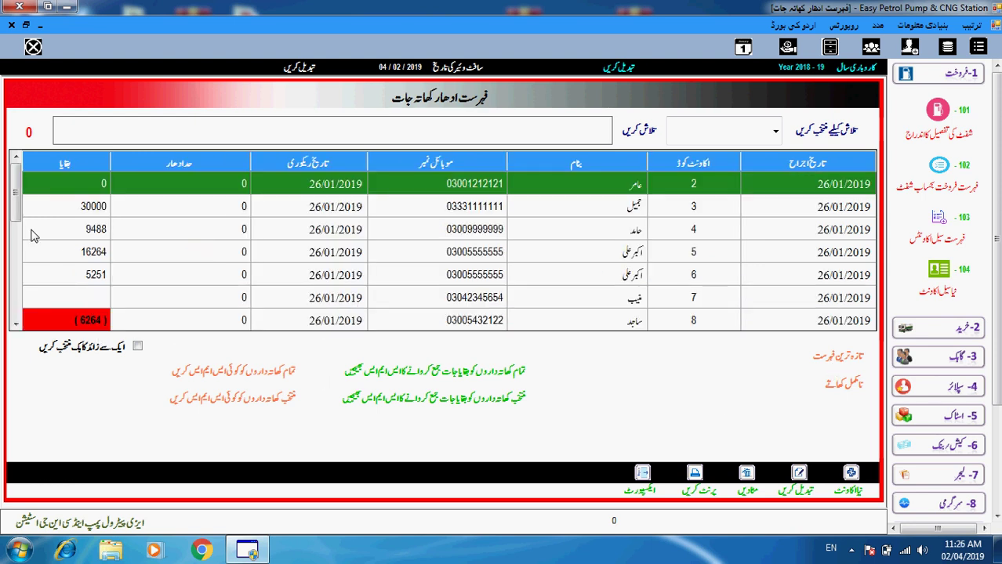
scroll(31, 235, down, 4)
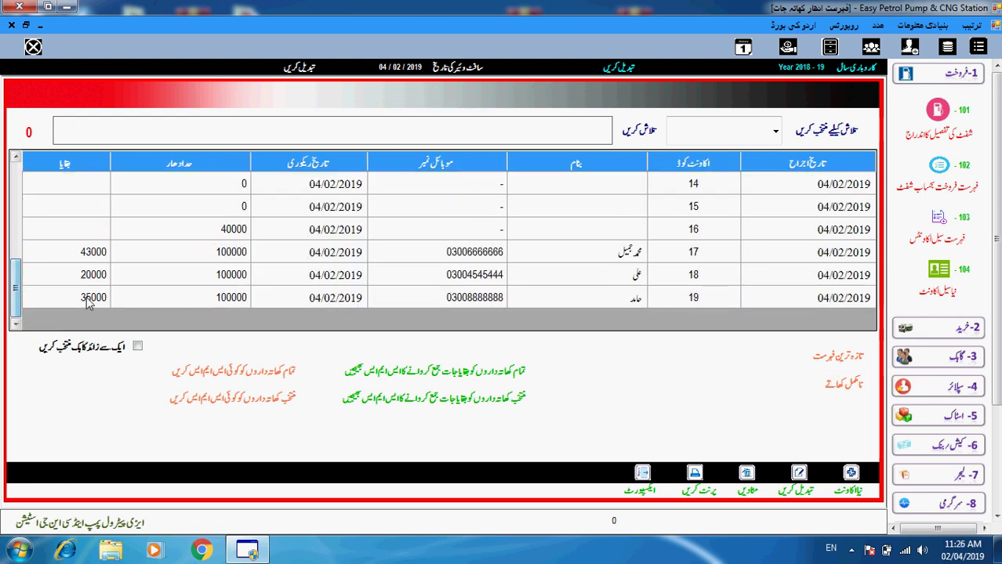
click(88, 304)
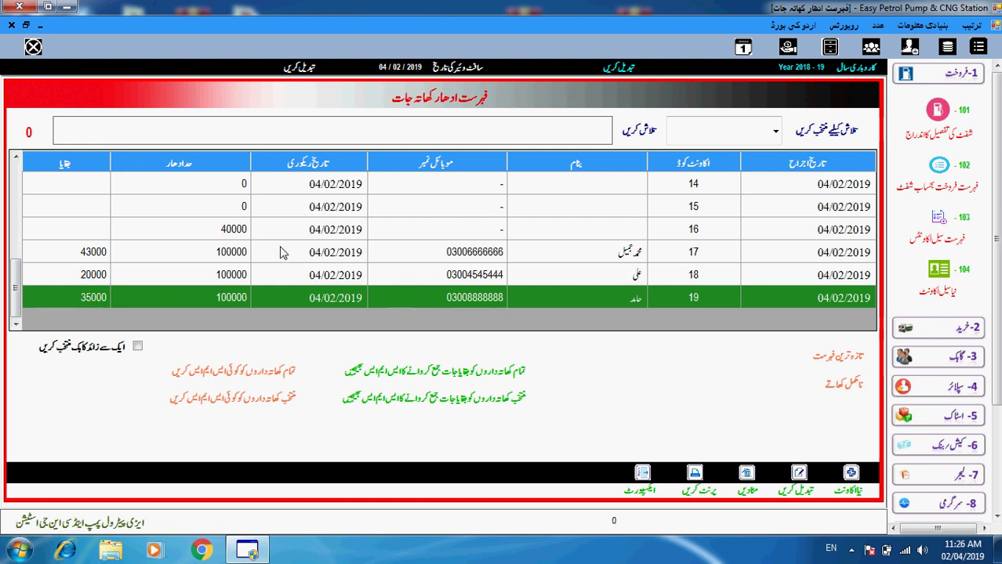